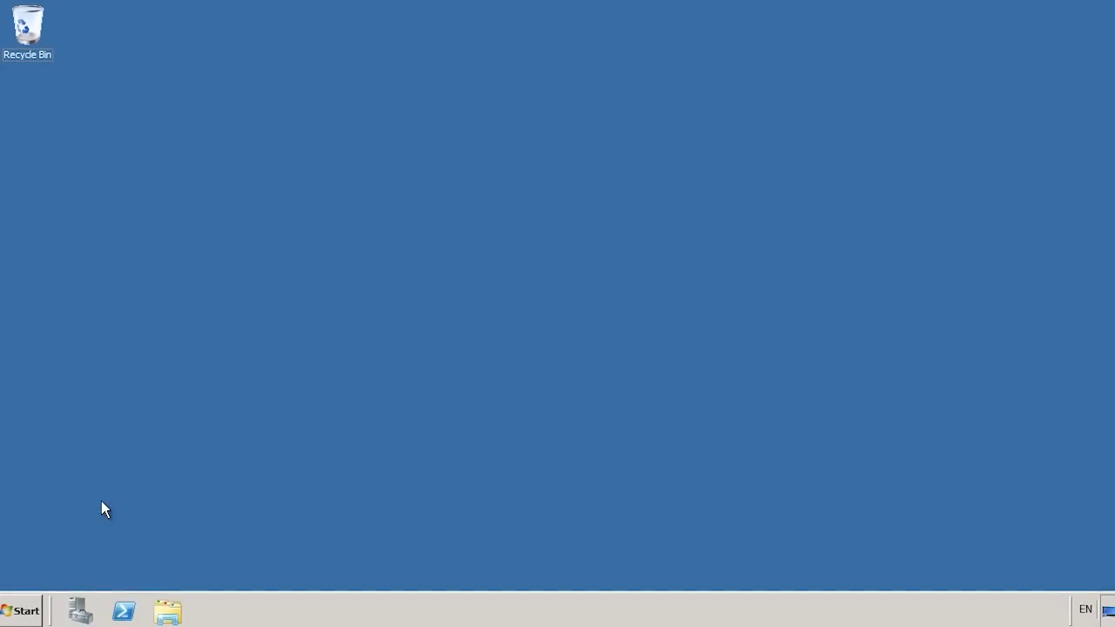
Open Active Directory Users and Computers and view ITFreeTraining.local's operations masters, with the RID master showing ERROR.
click(24, 615)
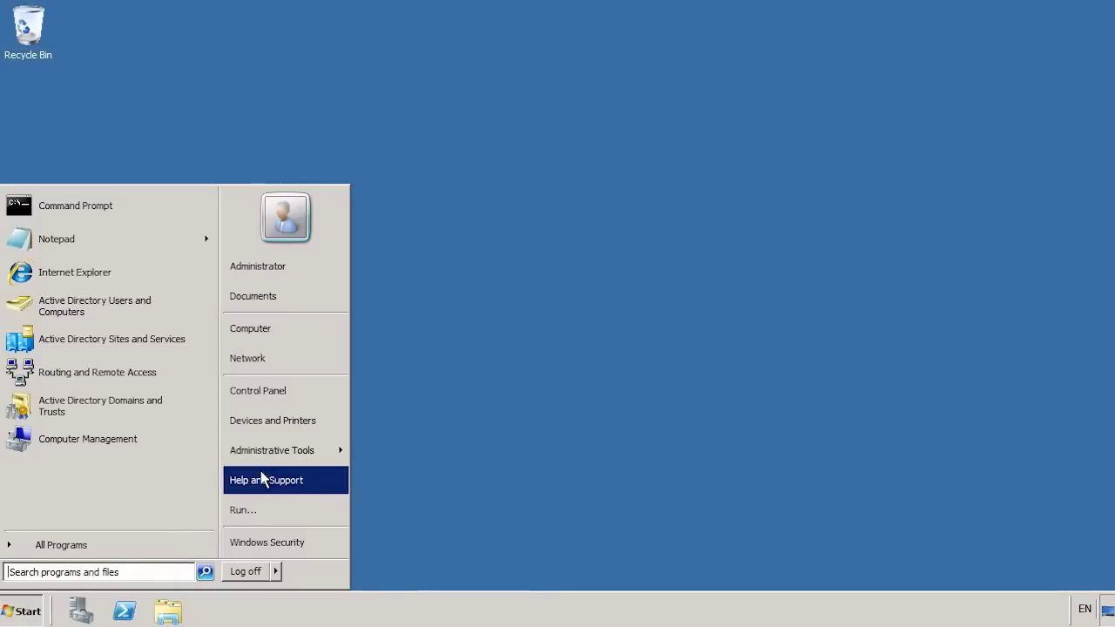
mouse_move(293, 449)
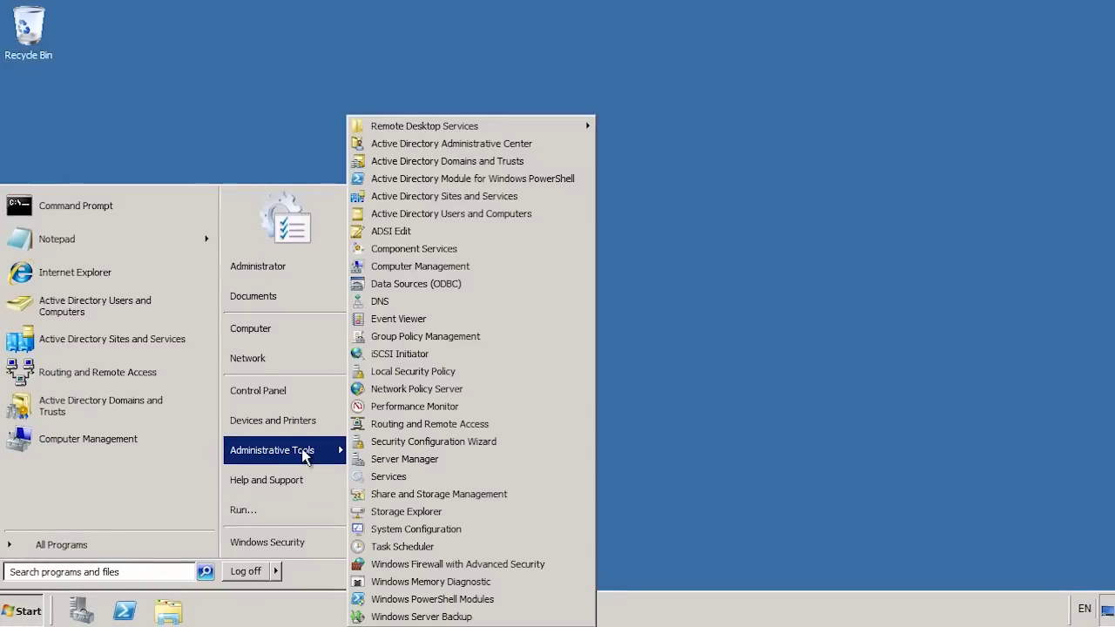
click(581, 218)
right_click(98, 105)
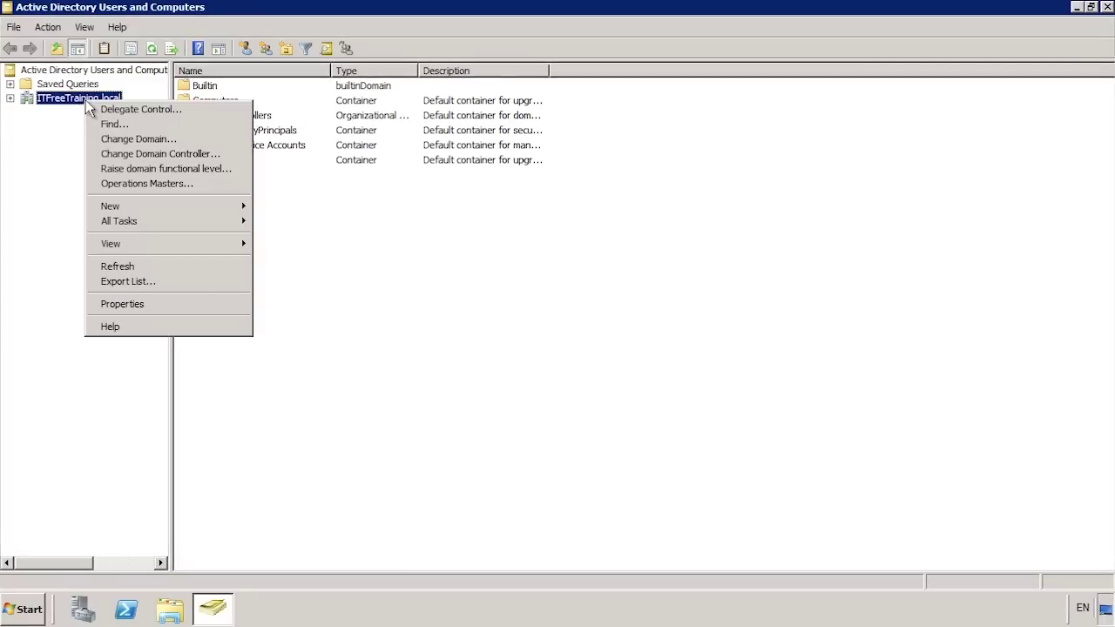
click(231, 184)
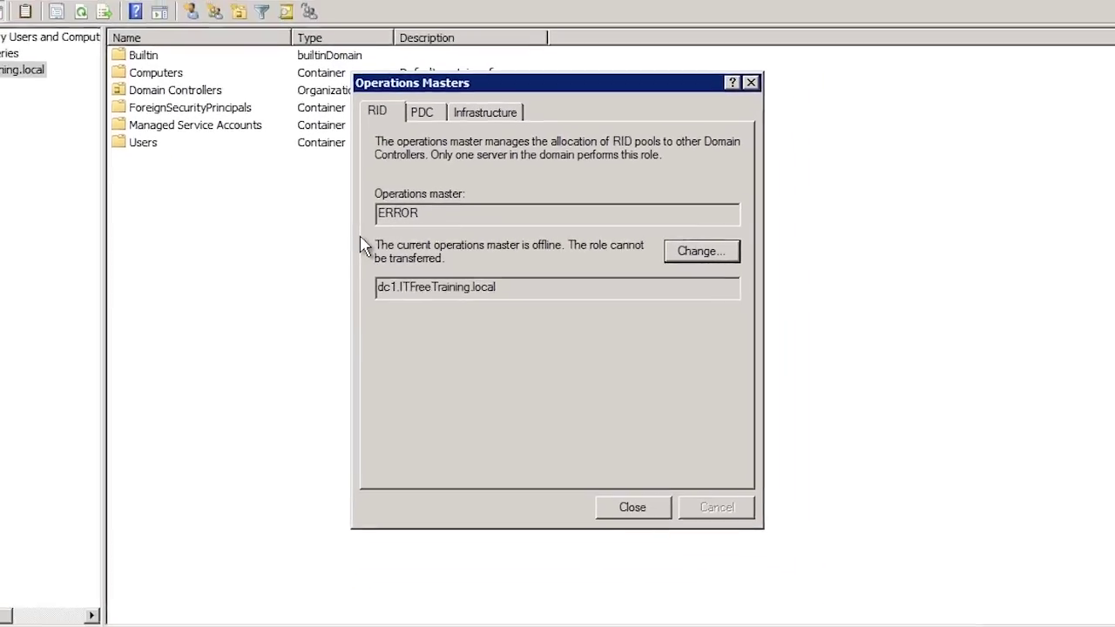
click(7, 622)
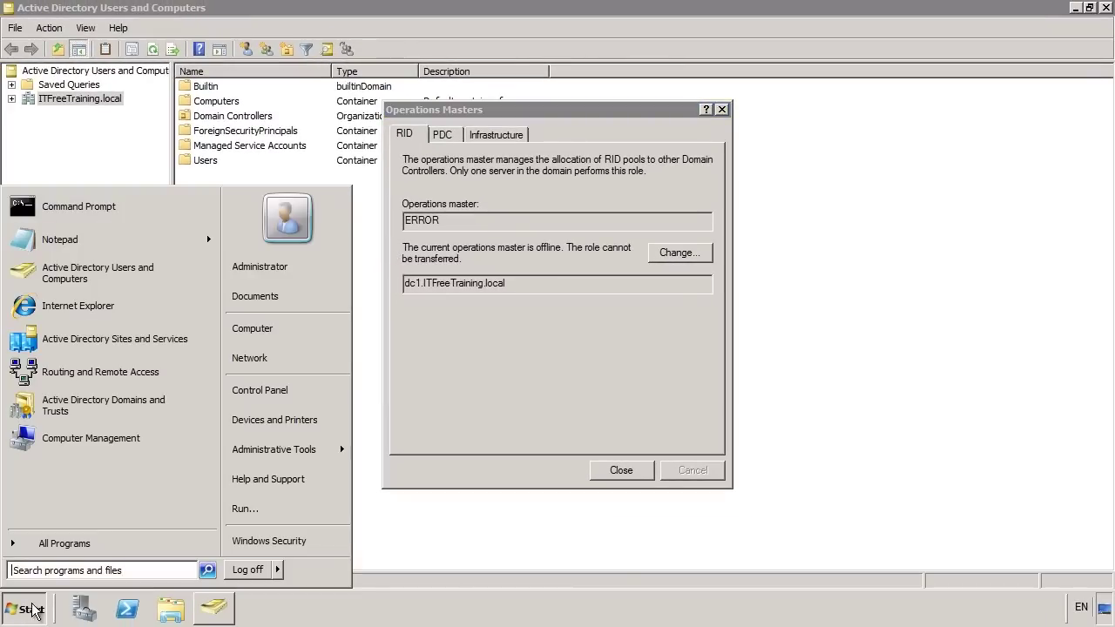
In a new Command Prompt, run cd \ and ntdsutil, then enter fsmo maintenance with roles.
click(180, 206)
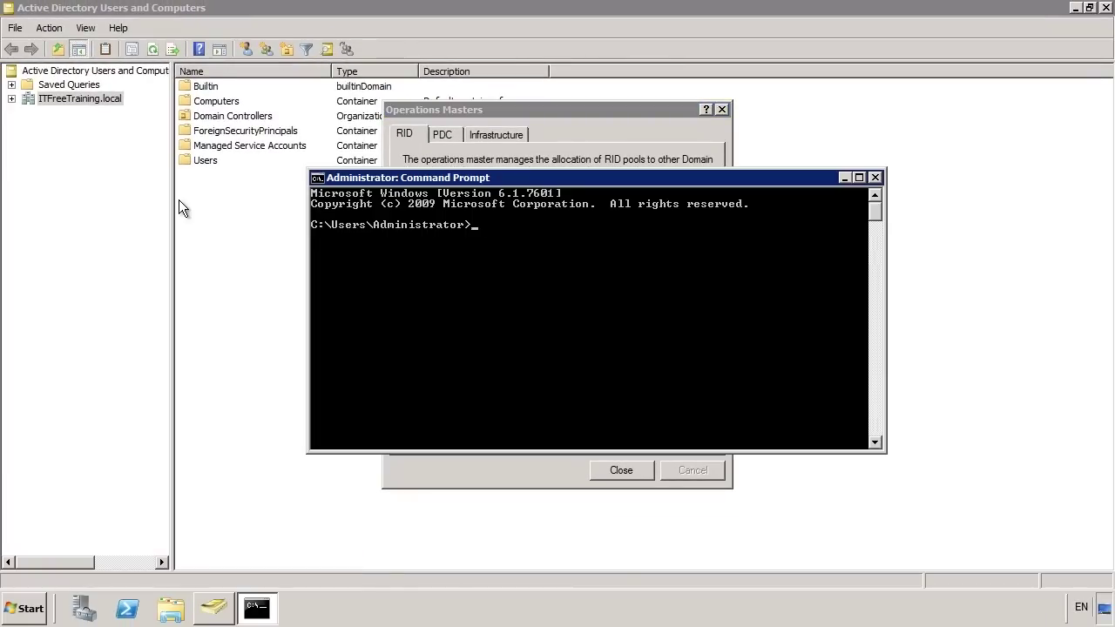
text(cd \)
key(Return)
text(ntdsutil)
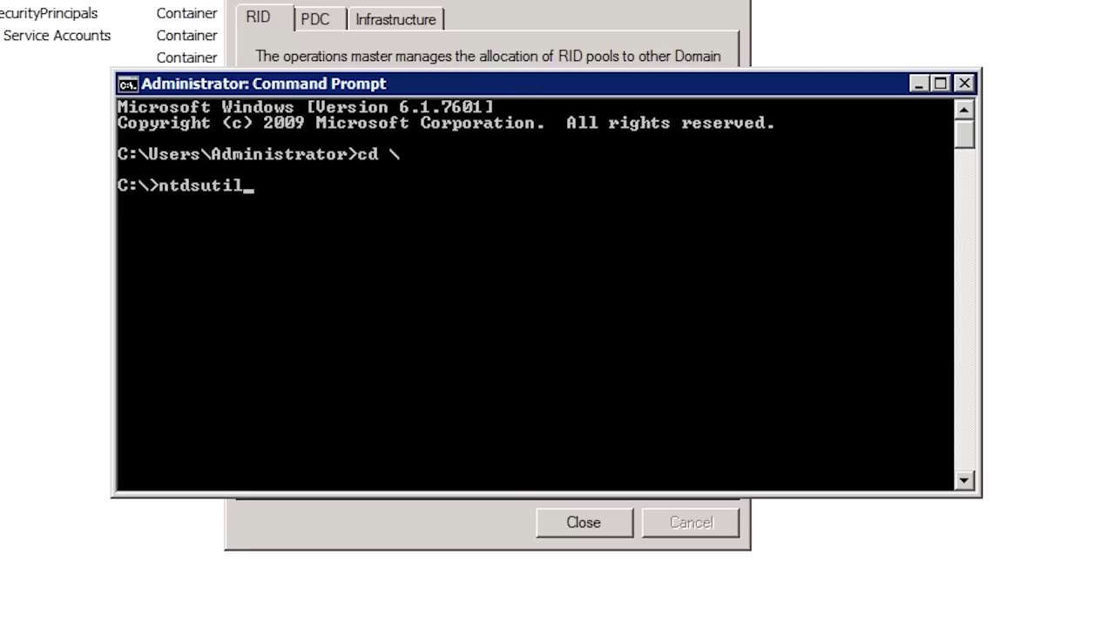
key(Return)
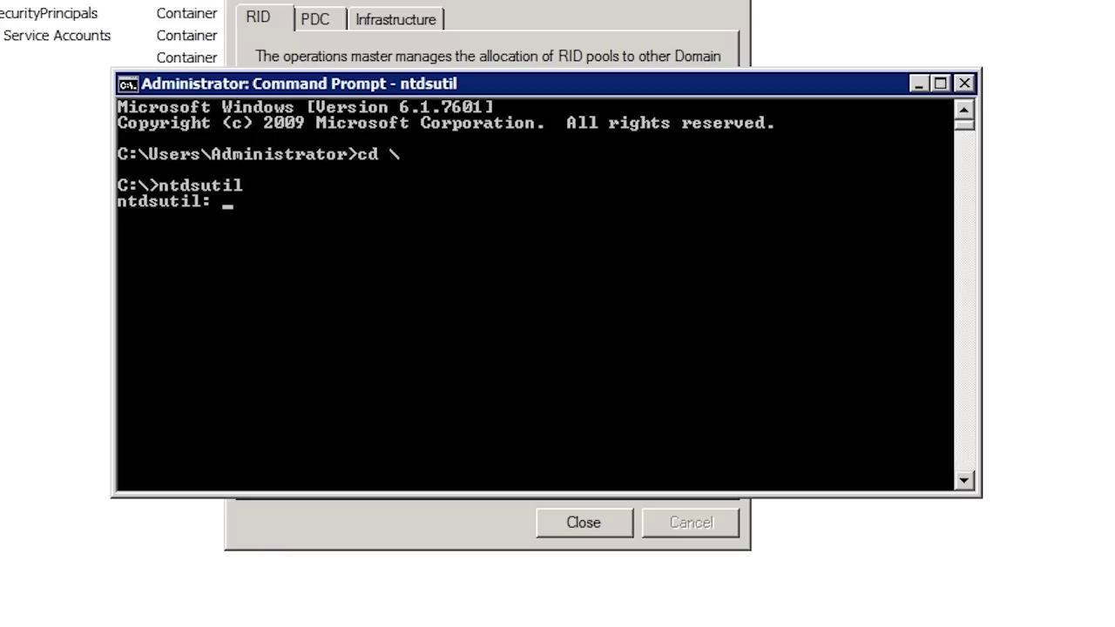
text(roles)
key(Return)
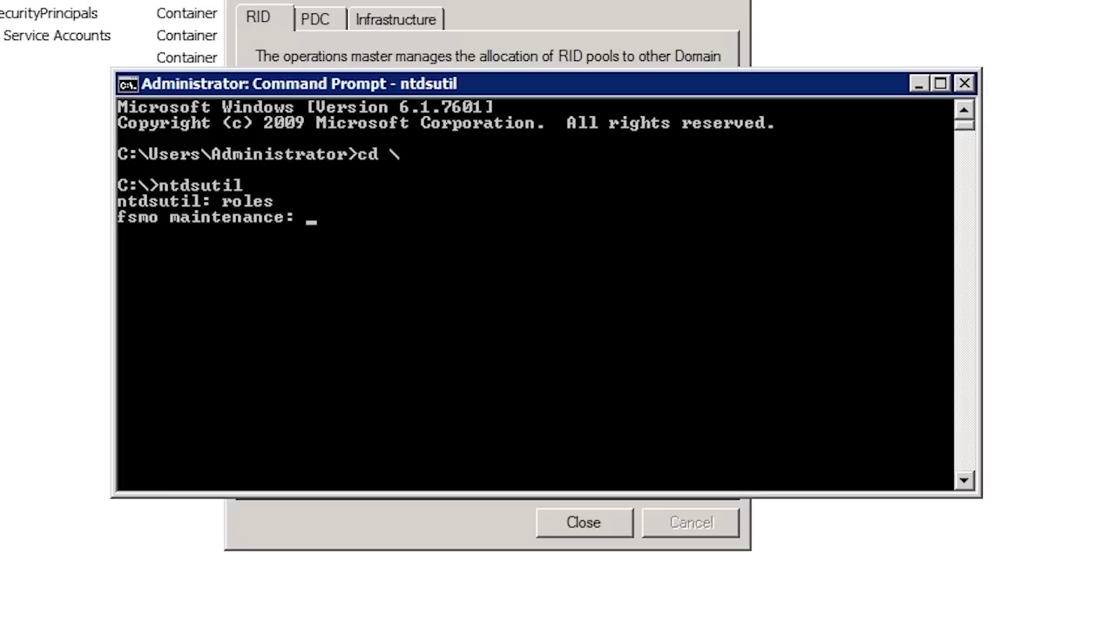
Use connections to connect ntdsutil to server dc1, then quit back to fsmo maintenance.
text(connections)
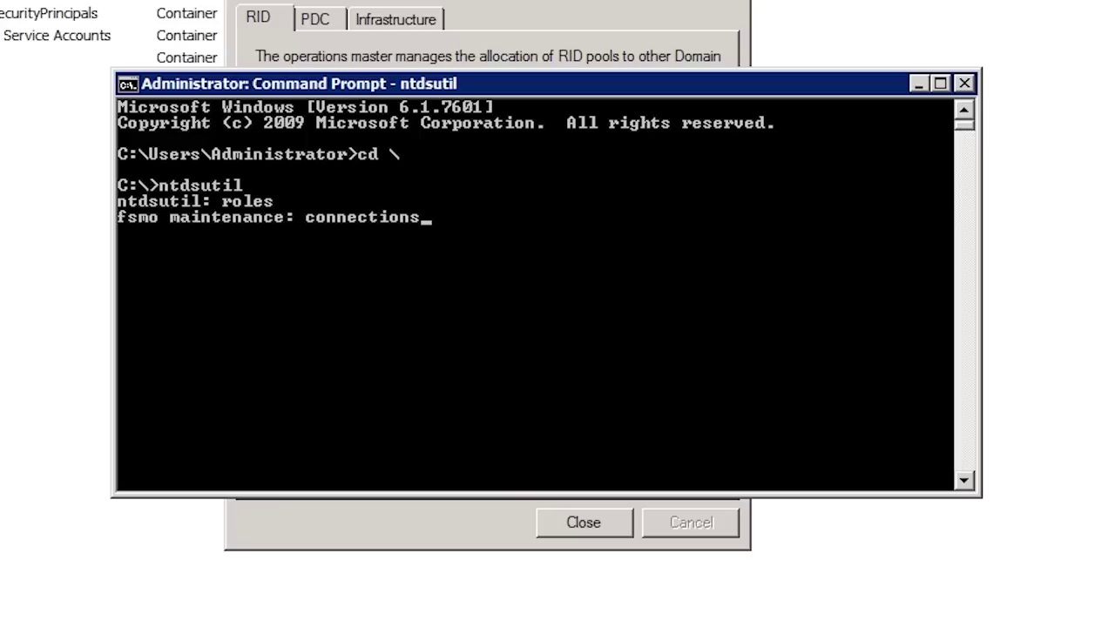
key(Return)
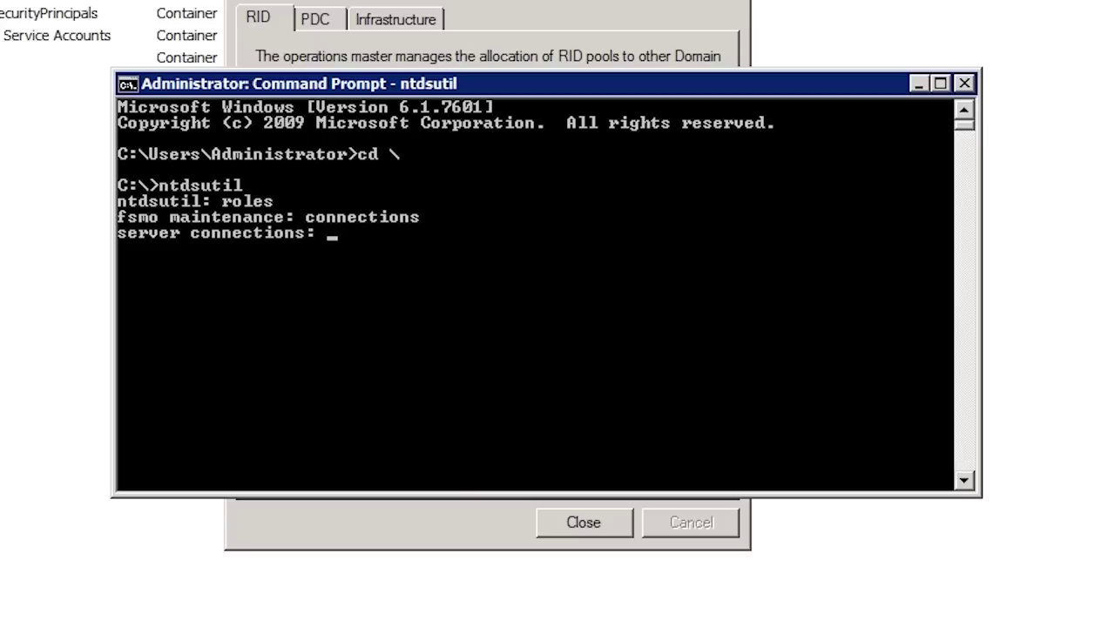
text(connect)
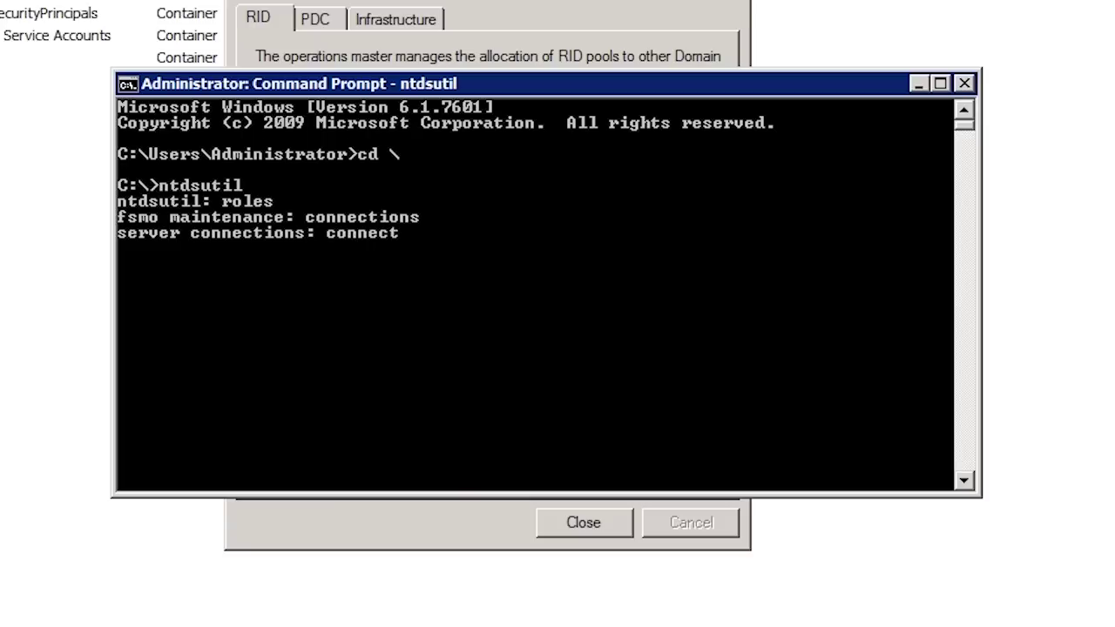
text( to server dc1)
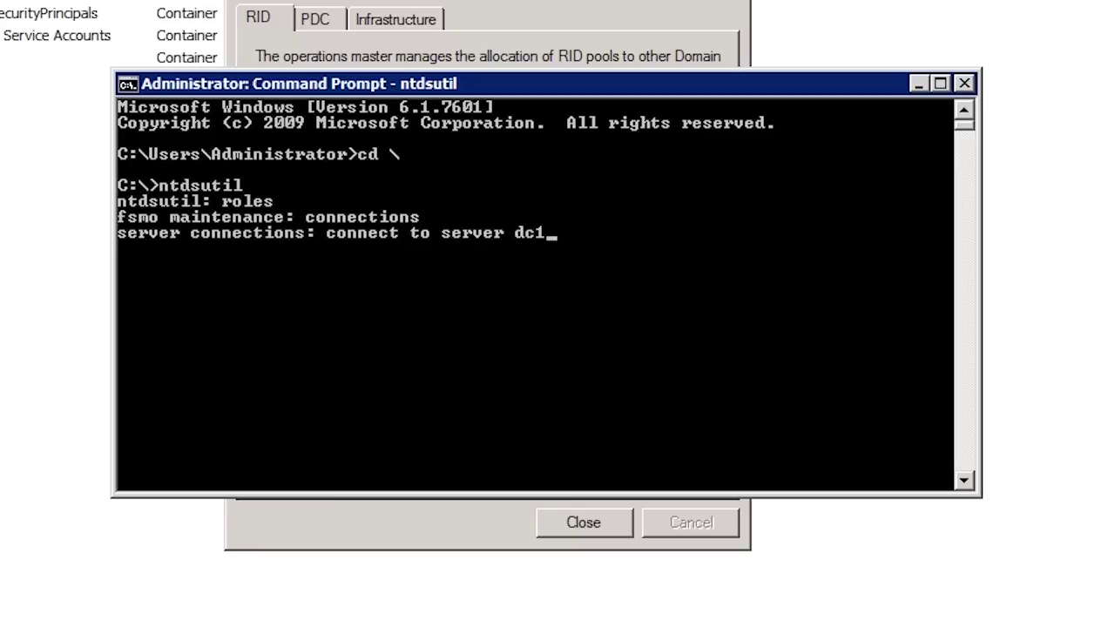
key(Return)
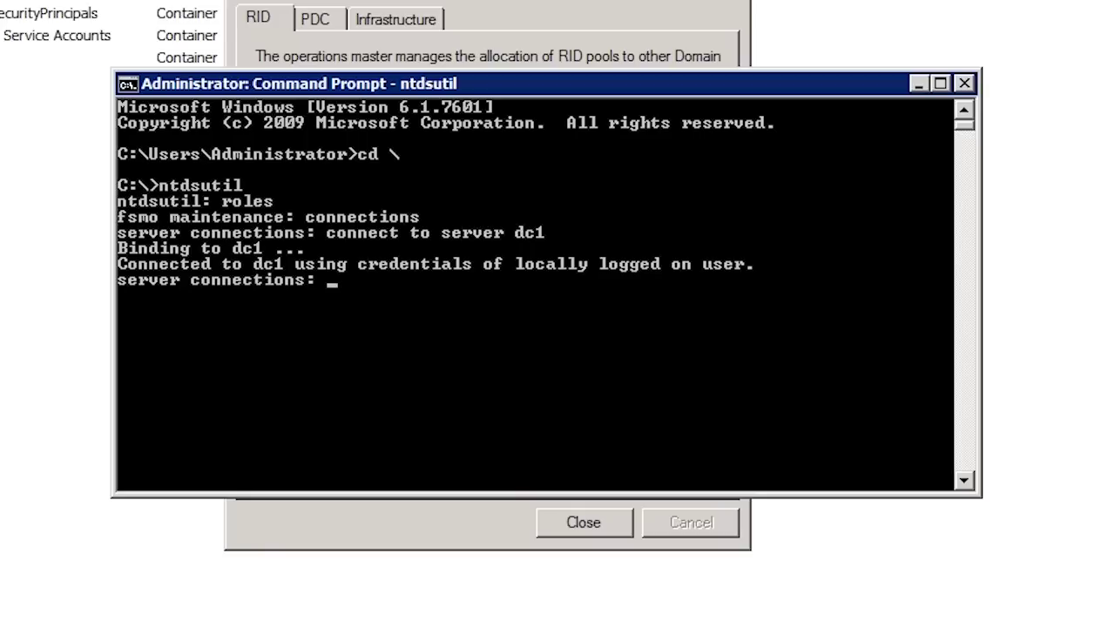
text(quit)
key(Return)
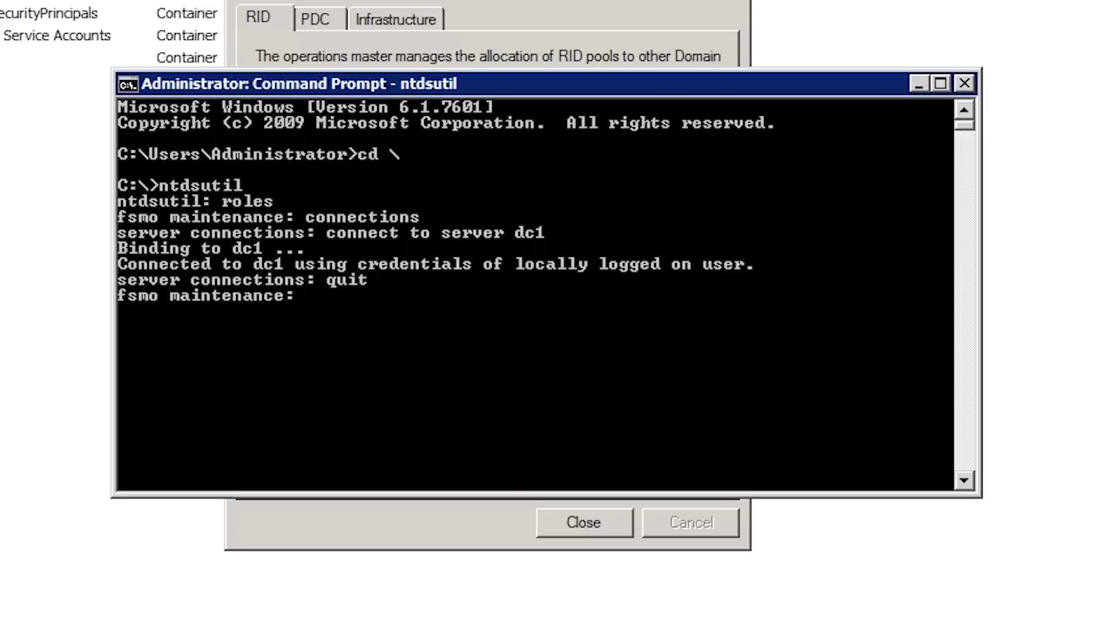
List the fsmo commands, seize the RID master onto dc1 with confirmation, then leave fsmo maintenance.
text(?)
key(Return)
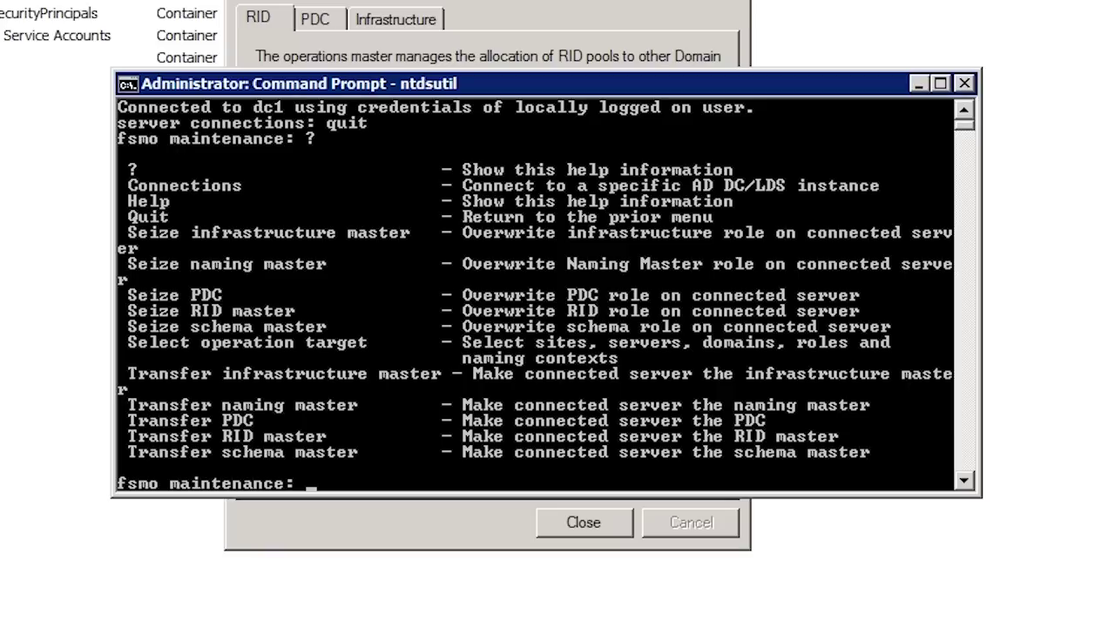
text(seize RID master)
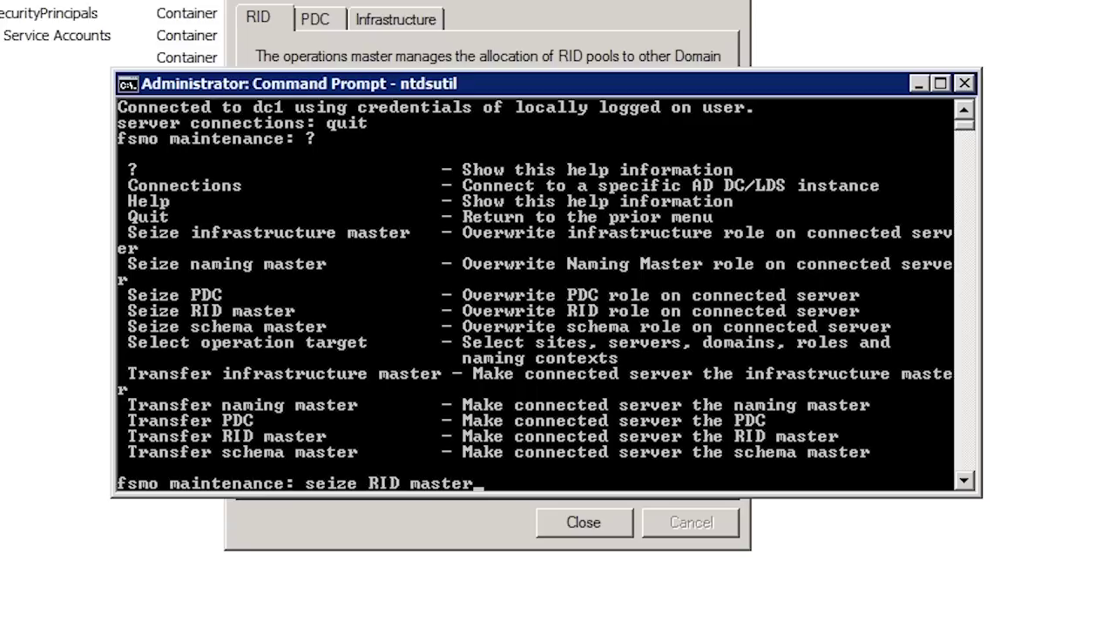
key(Return)
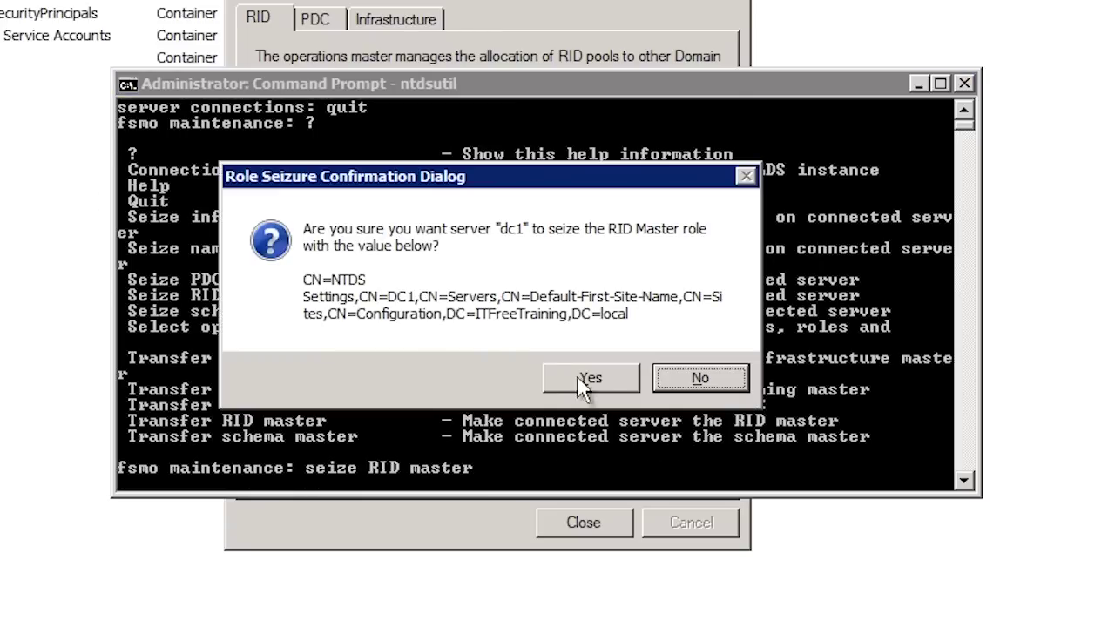
click(610, 389)
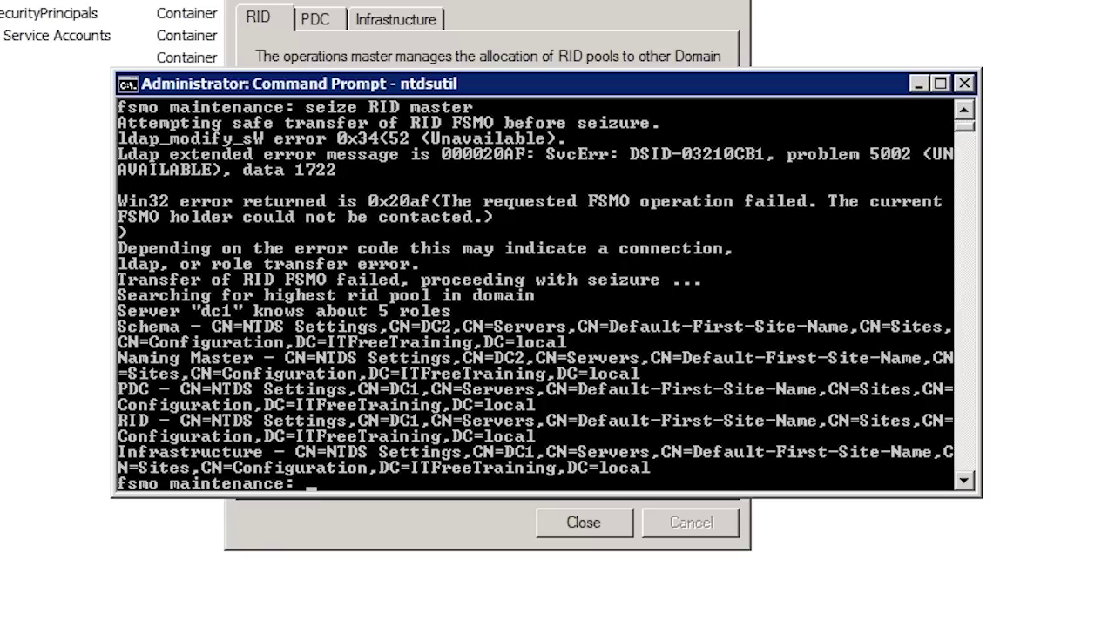
text(quit)
key(Return)
Quit ntdsutil, check with netdom query fsmo that dc1 holds RID, PDC and Infrastructure, then cls.
text(quit)
key(Return)
text(n)
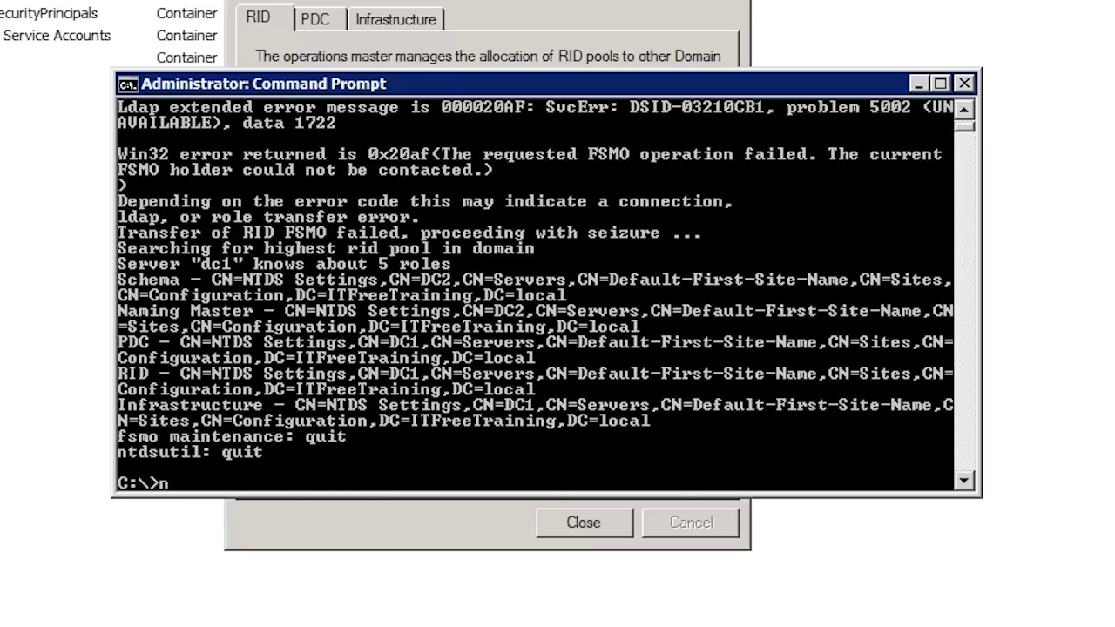
text(etdom query fsmo)
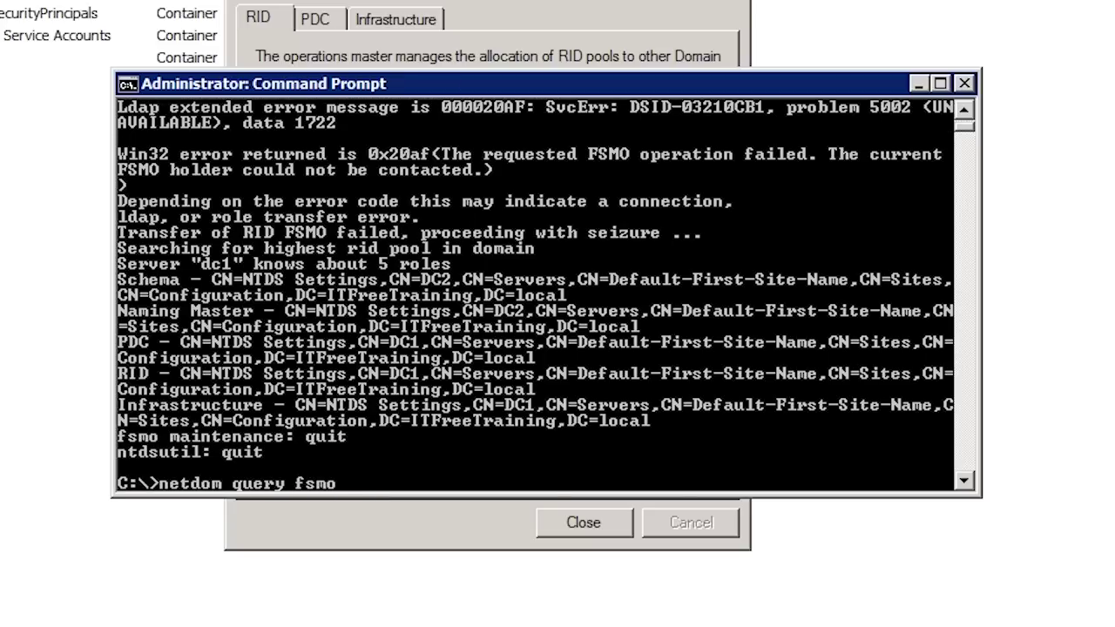
key(Return)
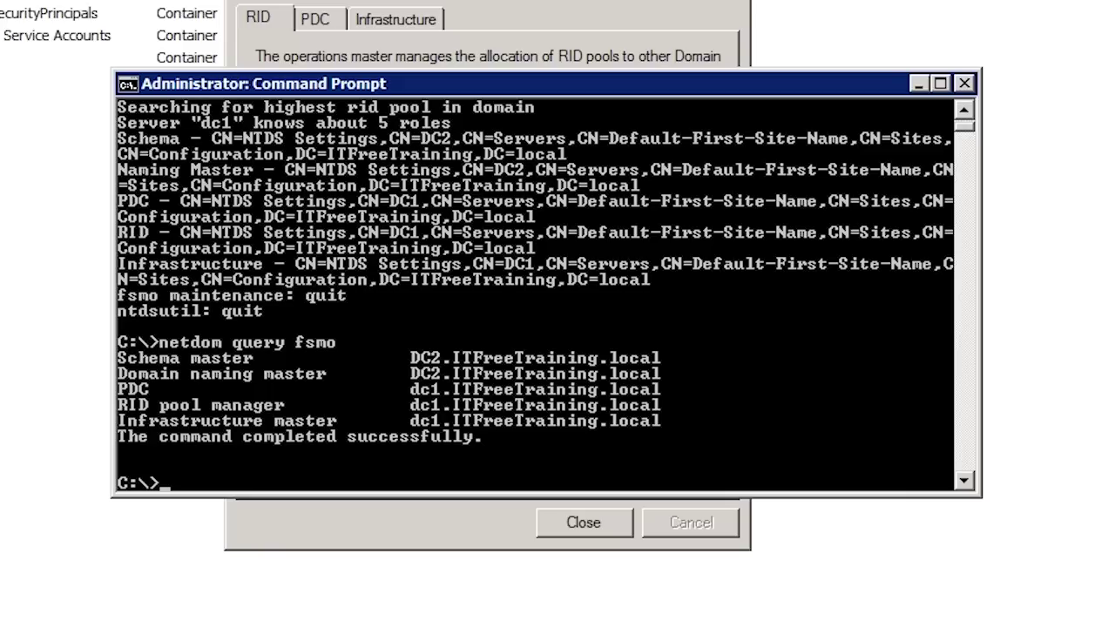
text(cls)
key(Return)
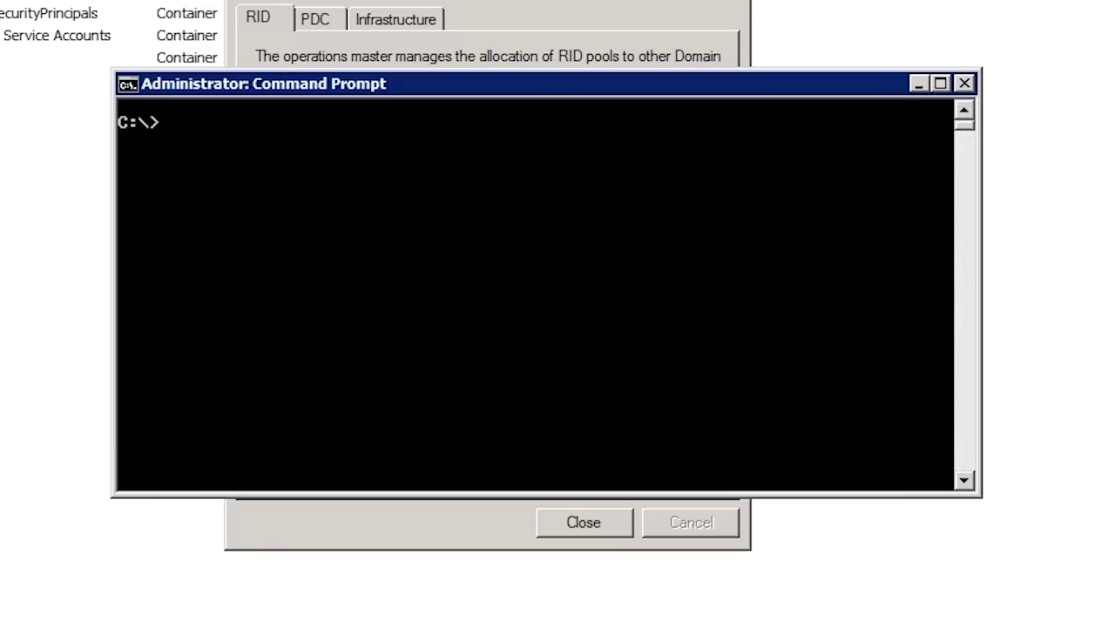
Start ntdsutil again and enter metadata cleanup mode.
text(ntdsutil)
key(Return)
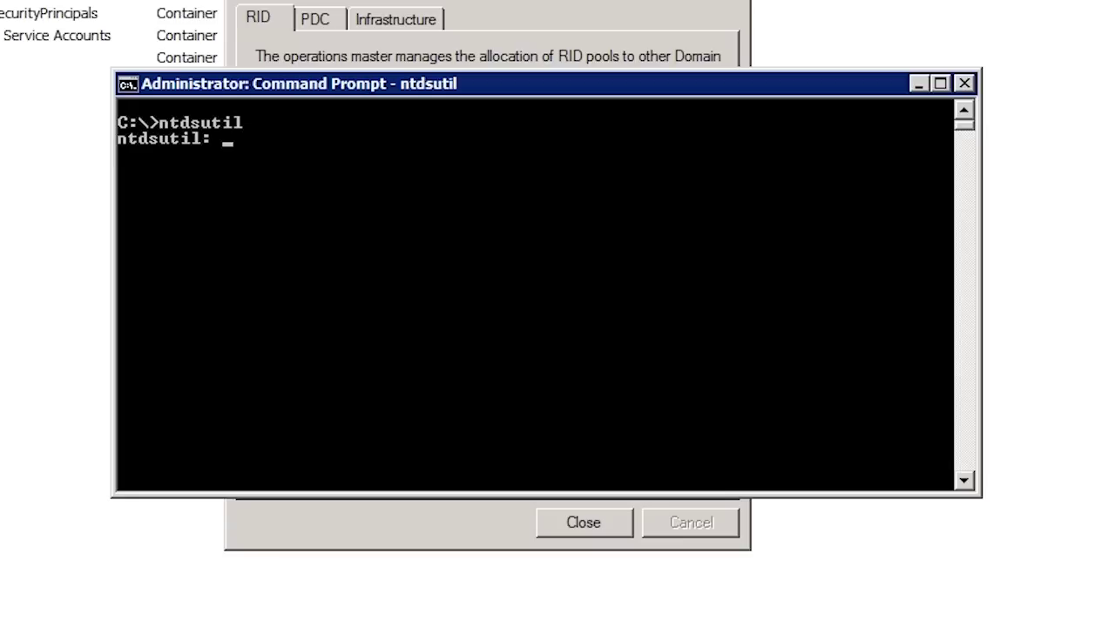
text(metadata clean)
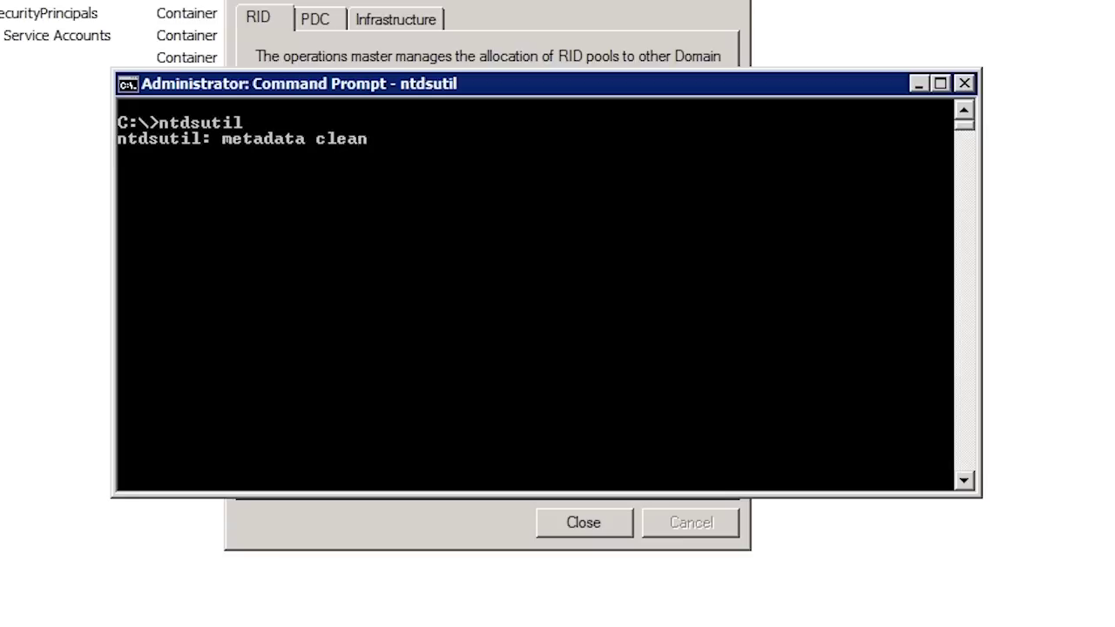
text(up)
key(Return)
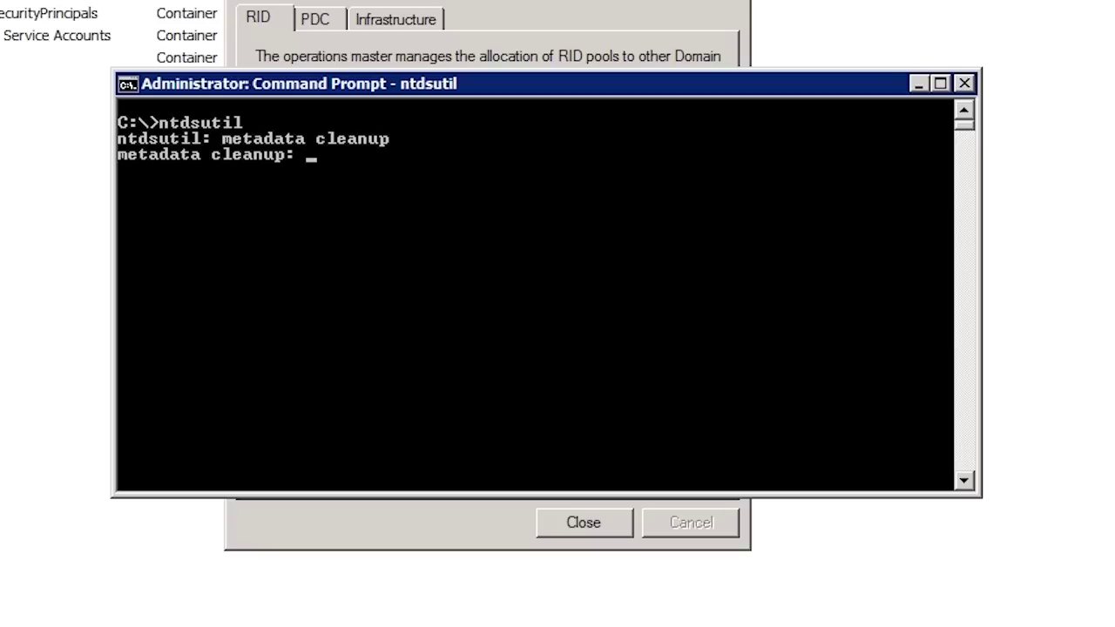
Connect metadata cleanup to server dc1 and quit back to the metadata cleanup prompt.
text(connect)
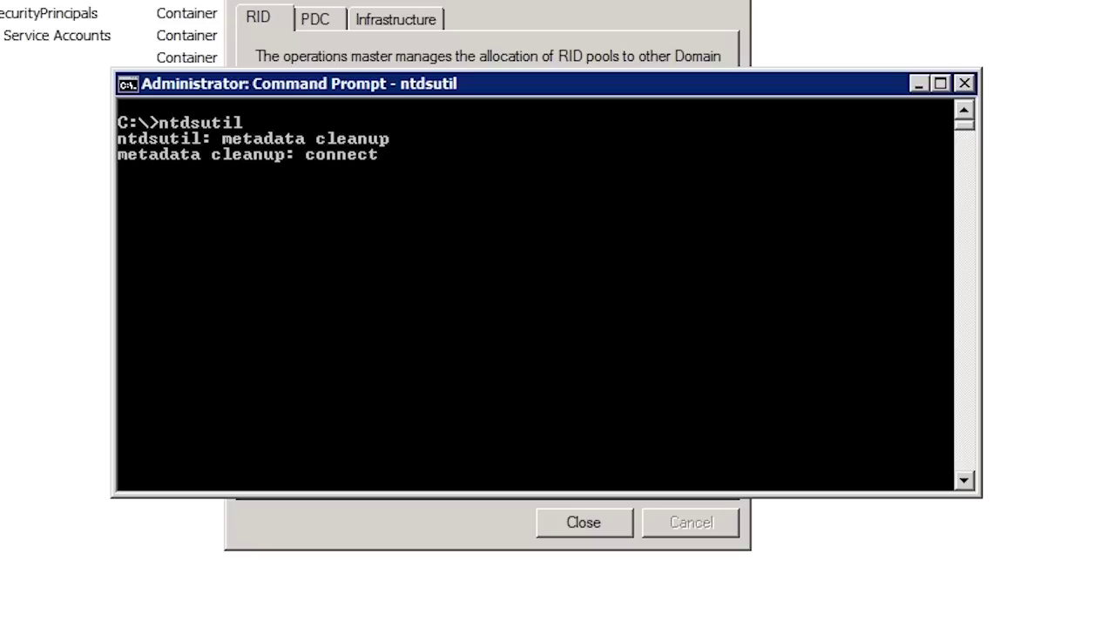
text(ions)
key(Return)
text(connec)
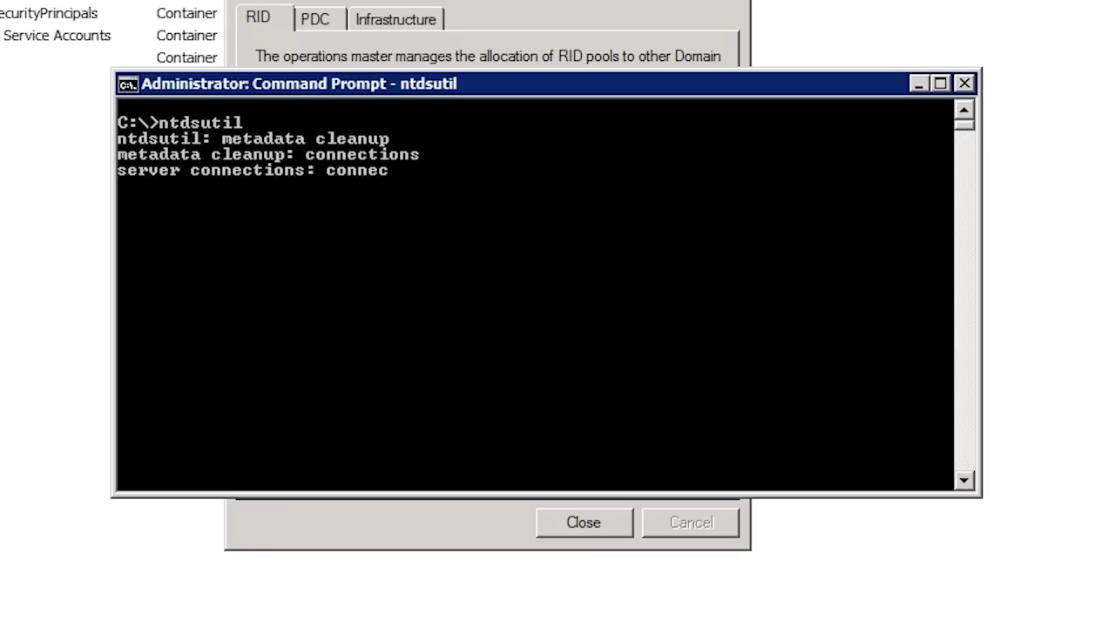
text(t to server dc1)
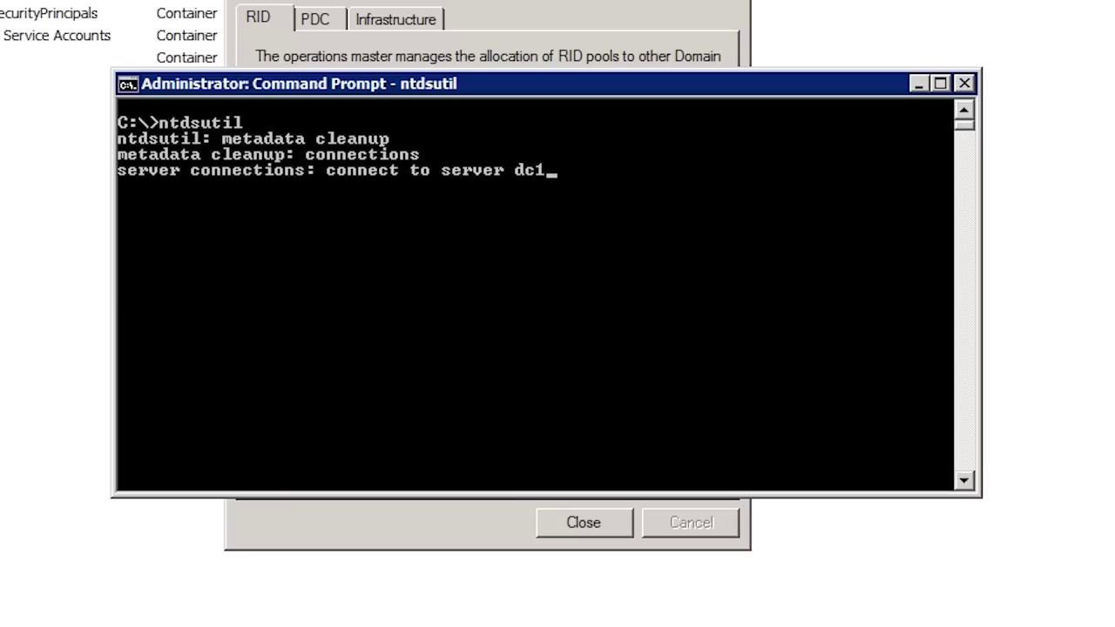
key(Return)
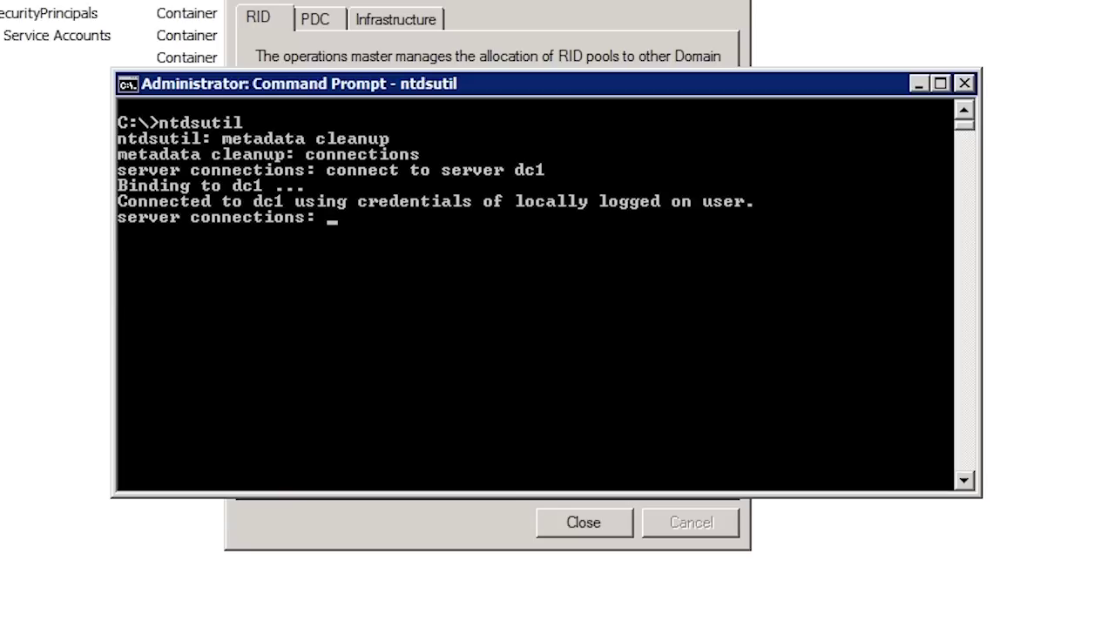
text(quit)
key(Return)
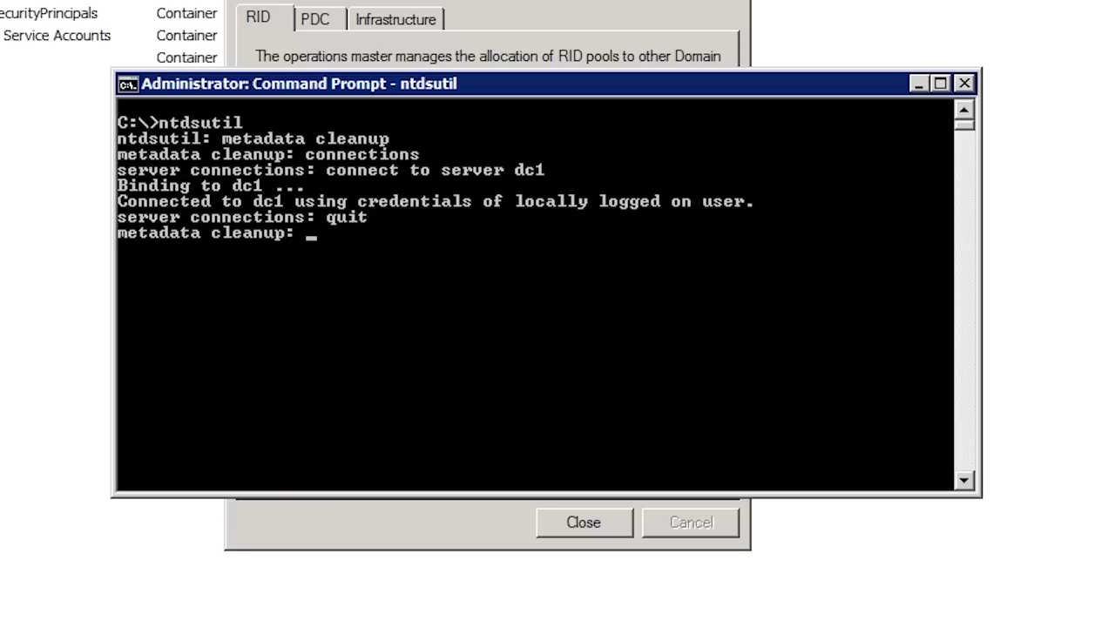
text(select operation target)
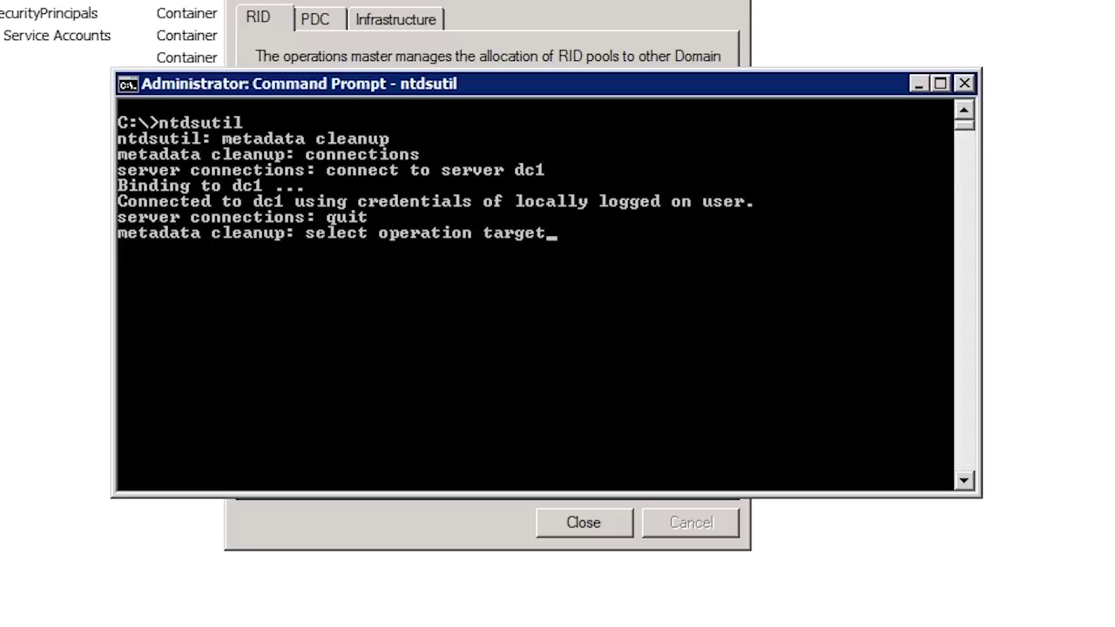
Enter operation target selection, list domains, and select domain 0, DC=ITFreeTraining,DC=local.
key(Return)
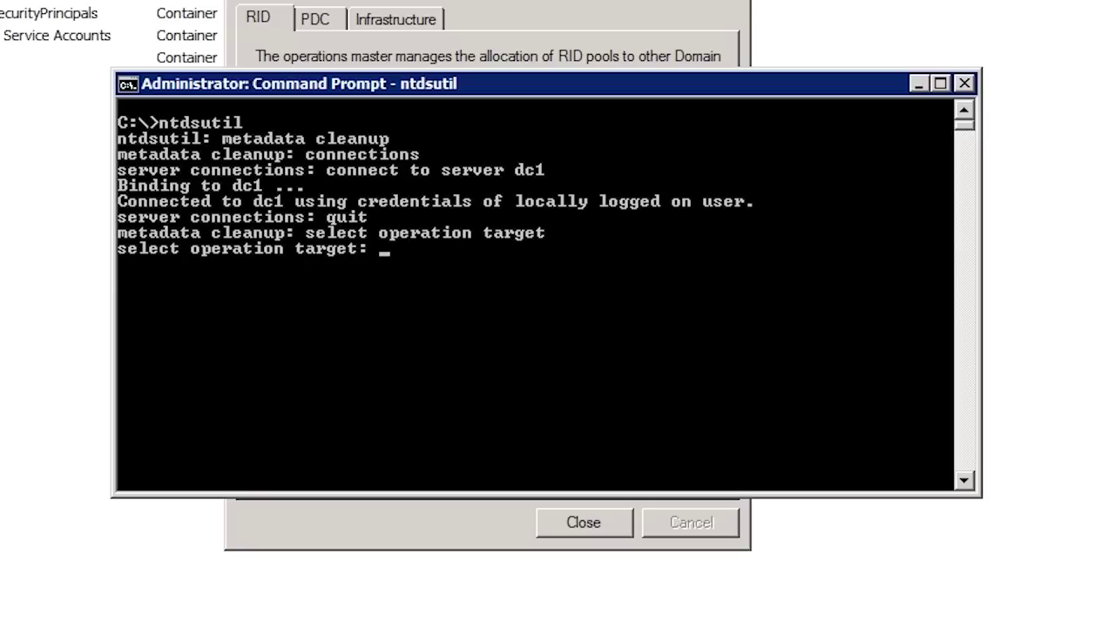
text(list domain)
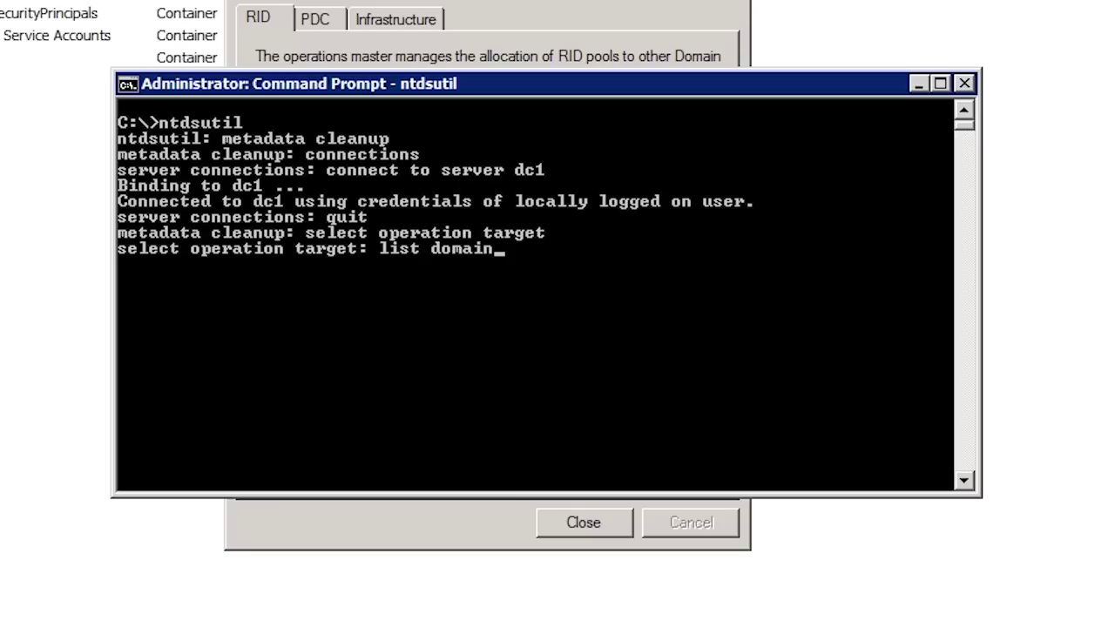
key(Return)
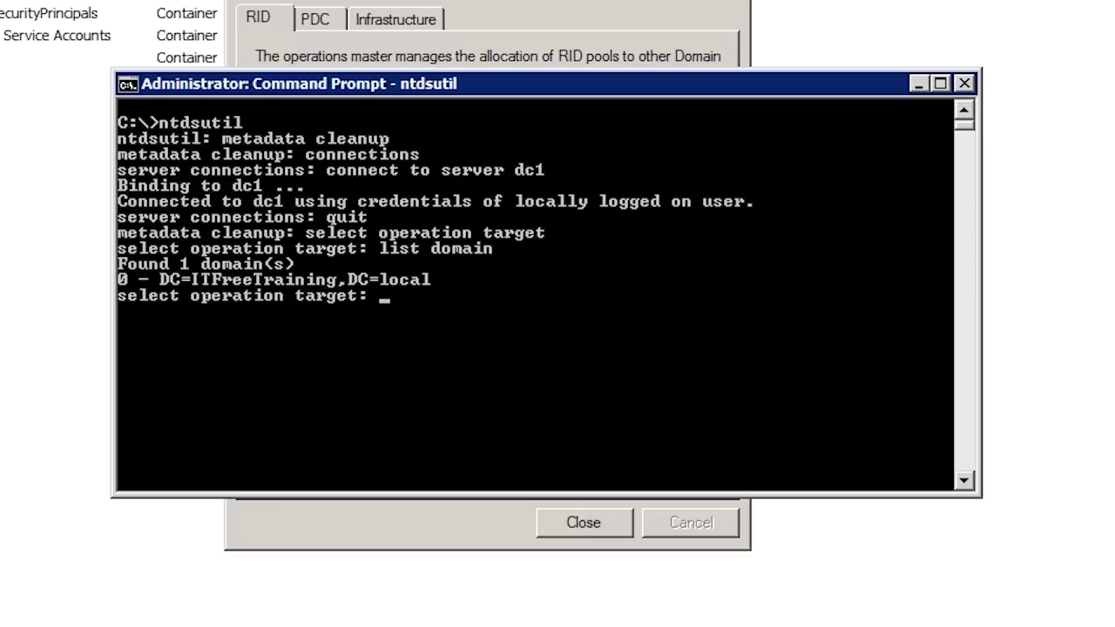
text(select domain 0)
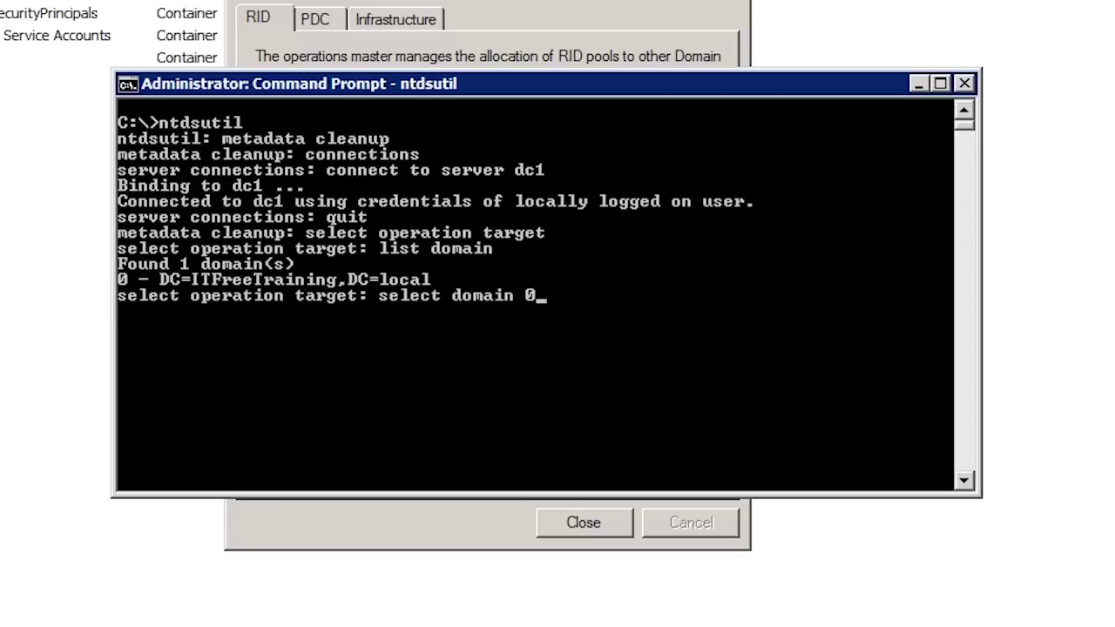
key(Return)
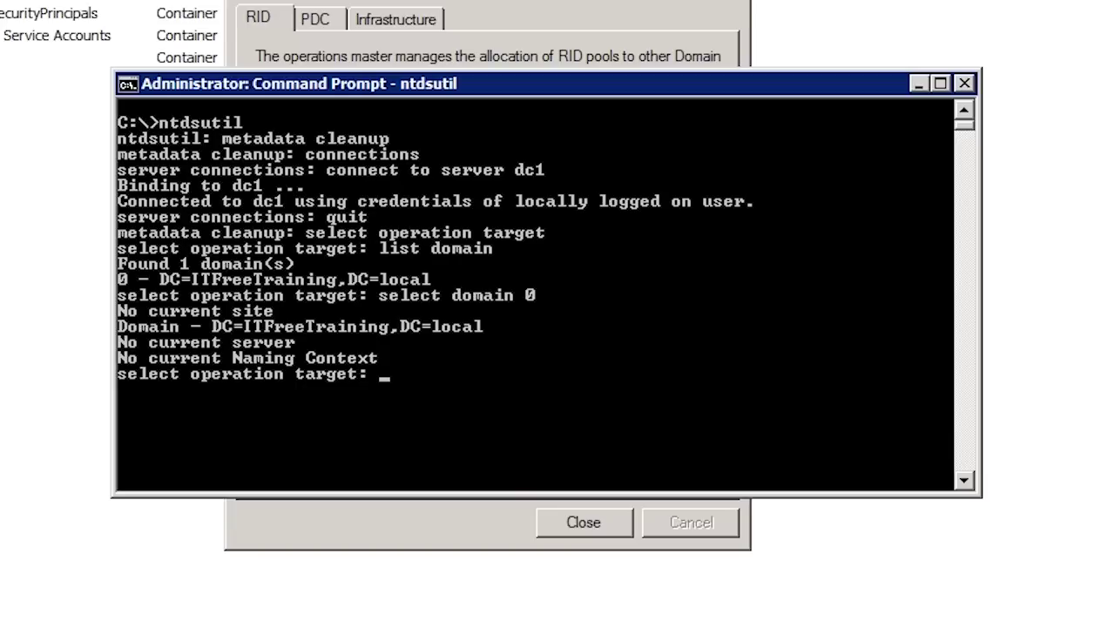
List the sites and select site 0, Default-First-Site-Name.
text(list sites)
key(Return)
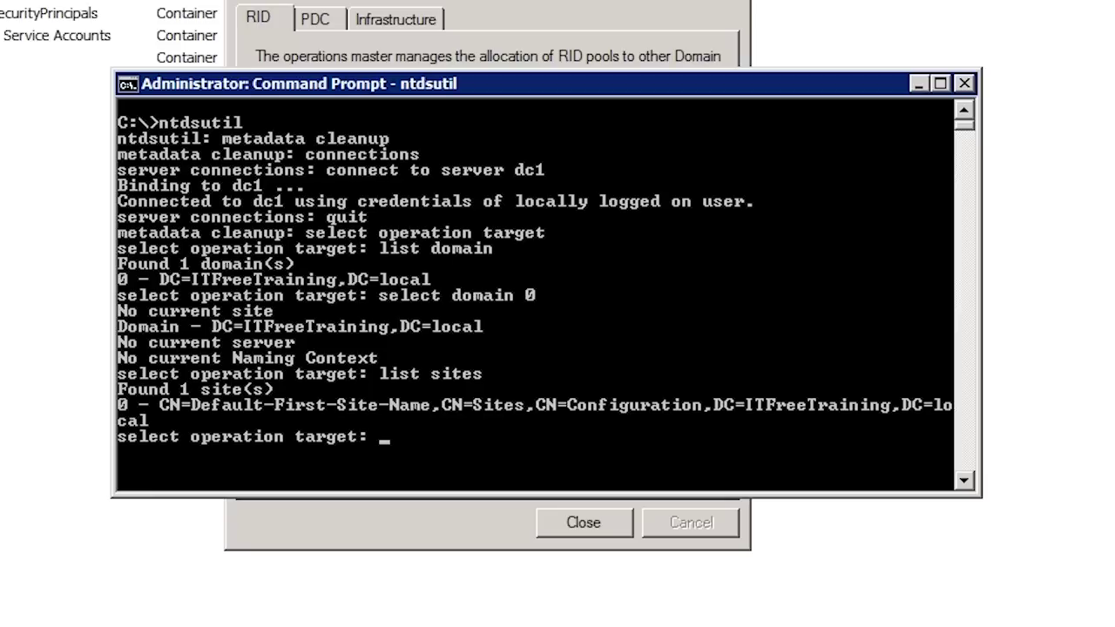
text(select site)
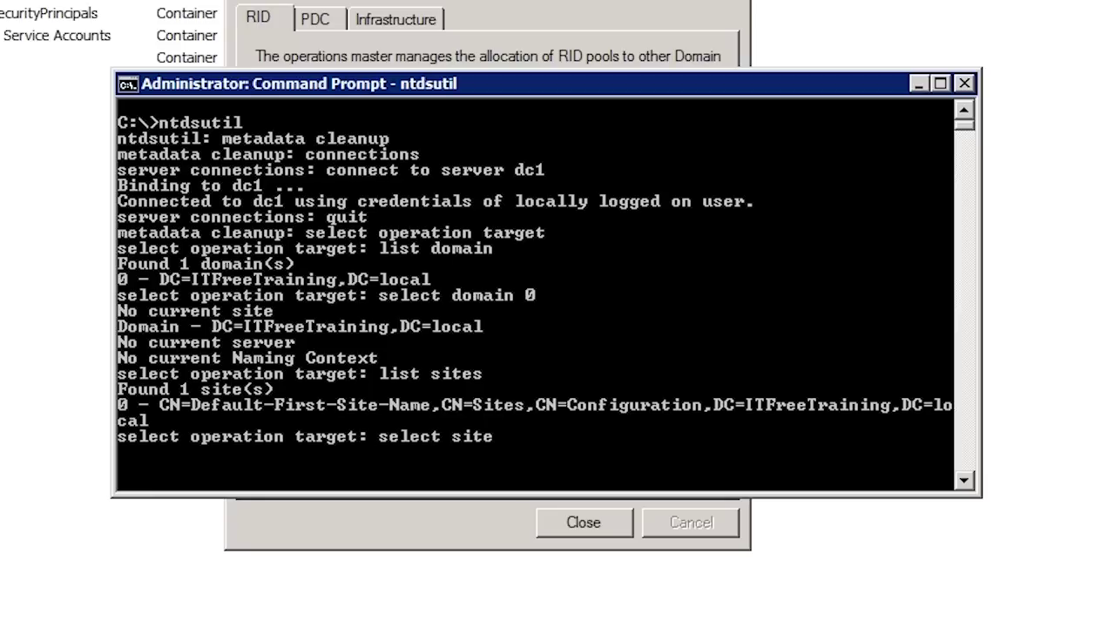
text( 0)
key(Return)
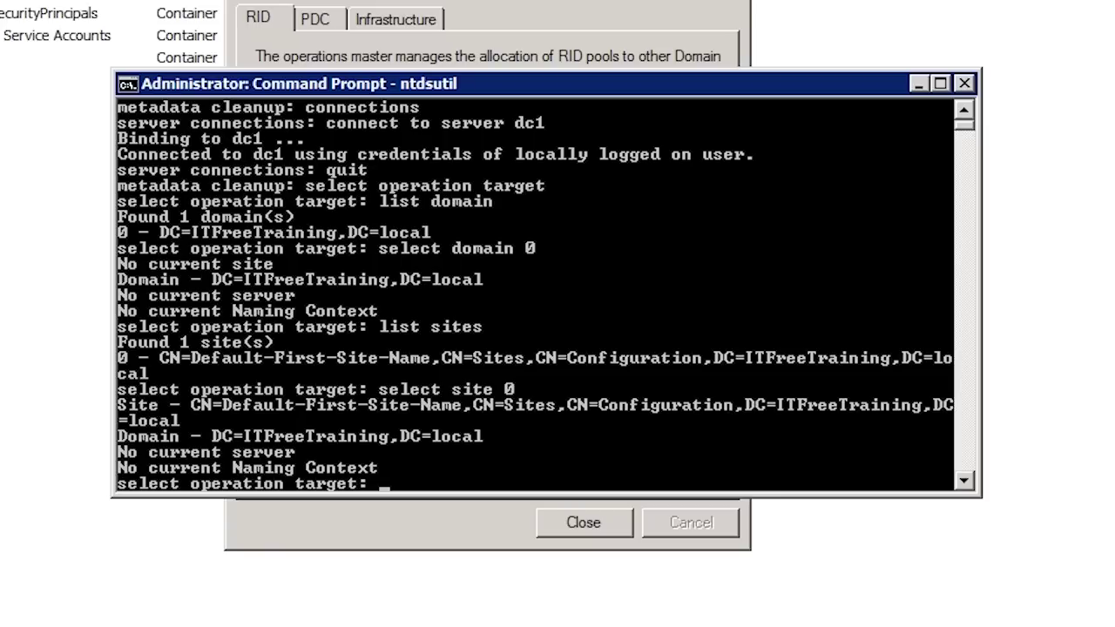
List the servers in the site and select server 2, DC3.
text(list se)
text(rvers in site)
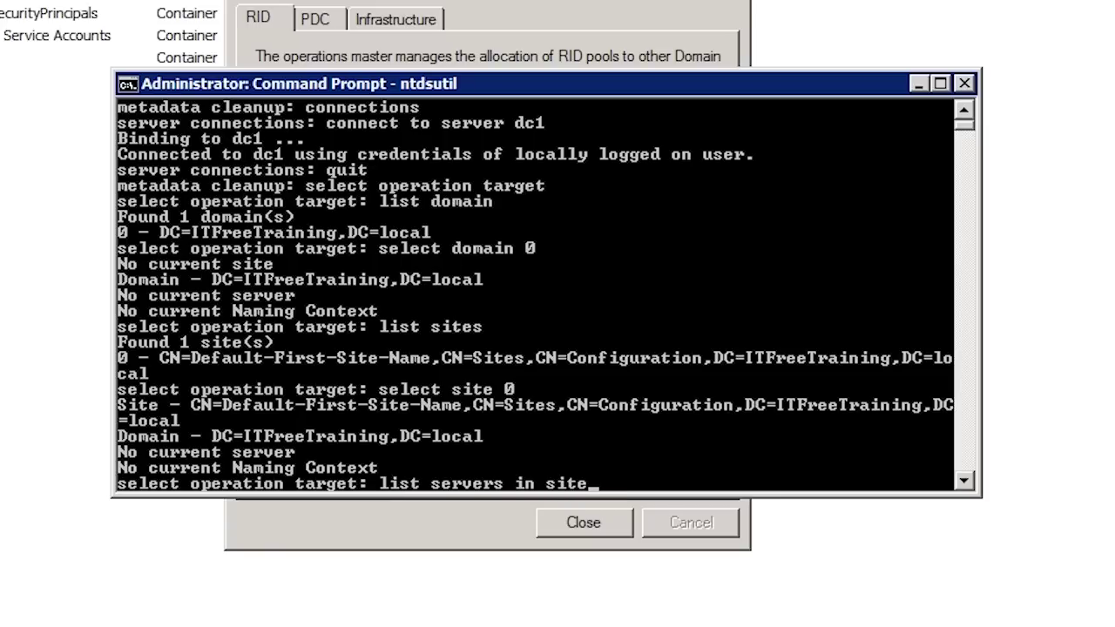
key(Return)
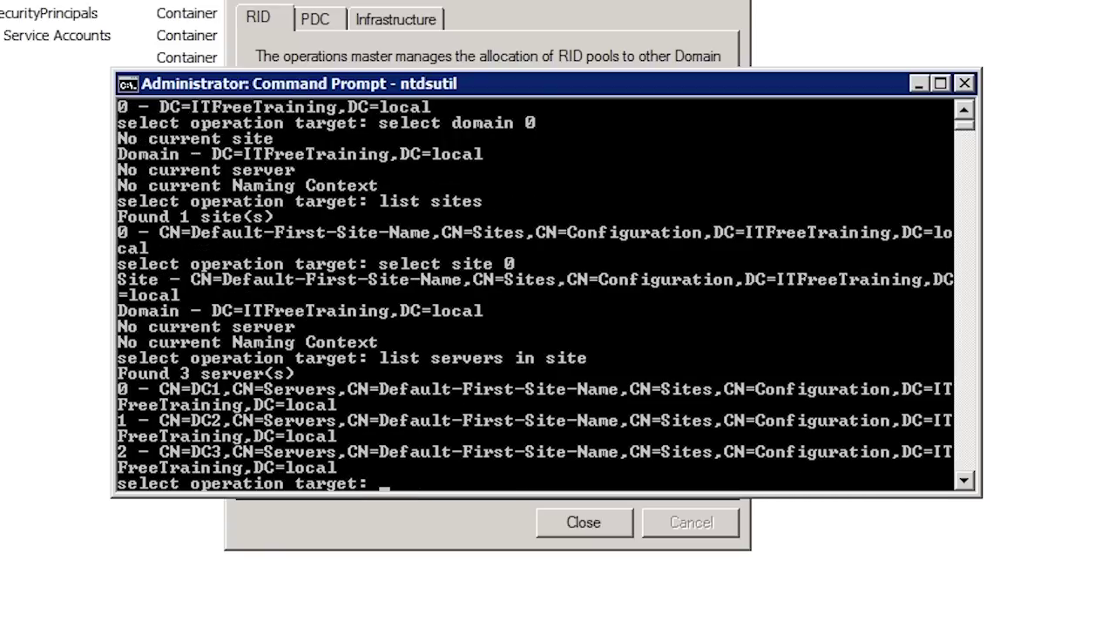
text(select s)
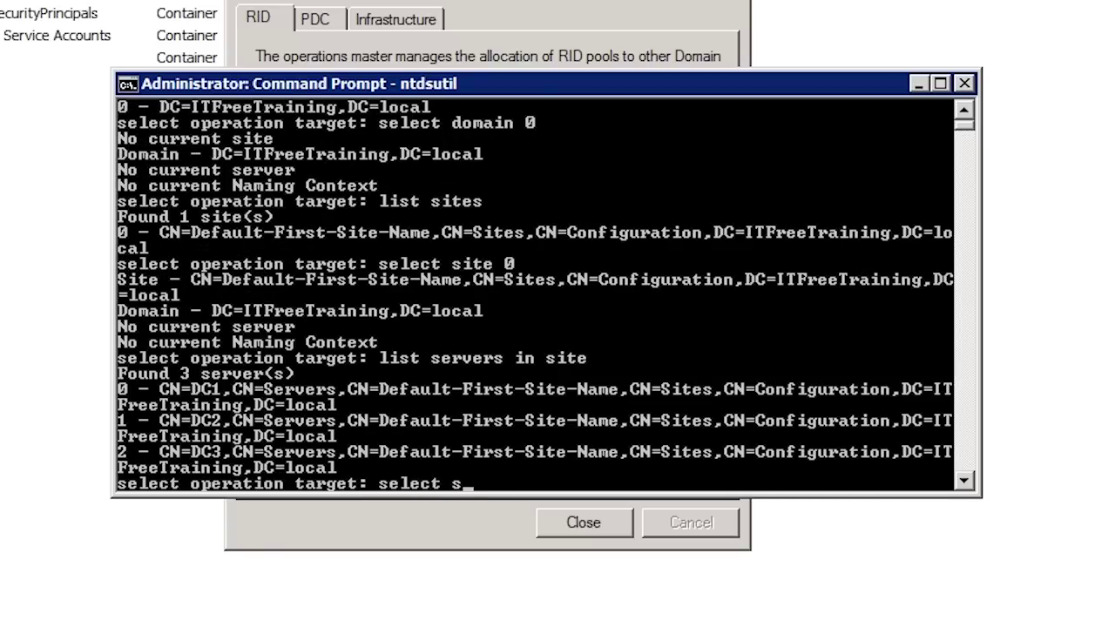
text(erver 2)
key(Return)
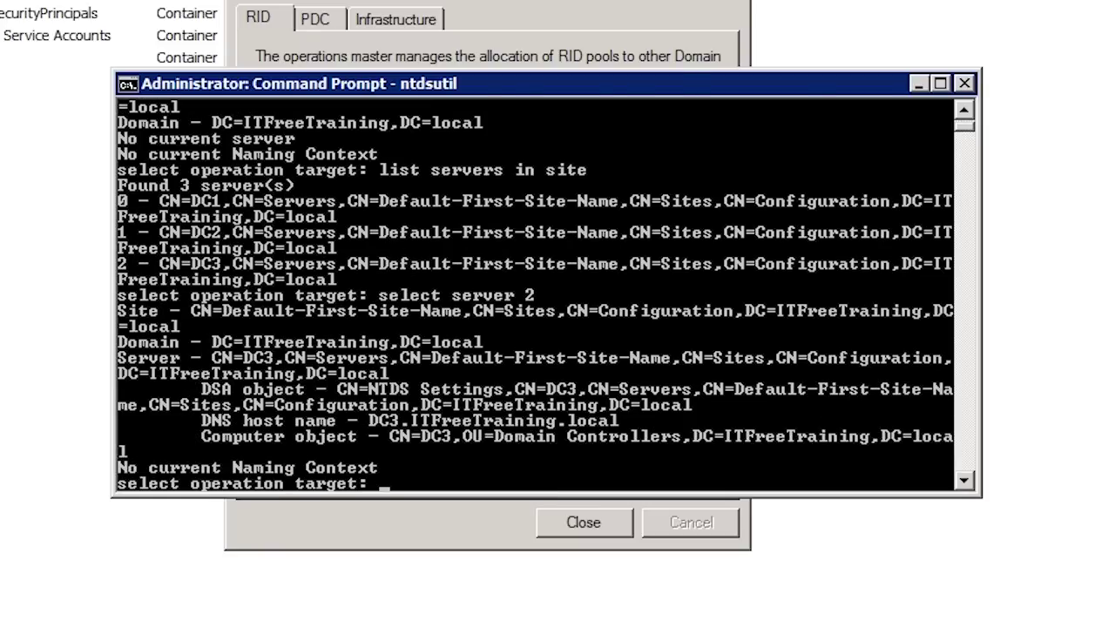
Back in metadata cleanup, run remove selected server and confirm removing DC3 from dc1.
text(quit)
key(Return)
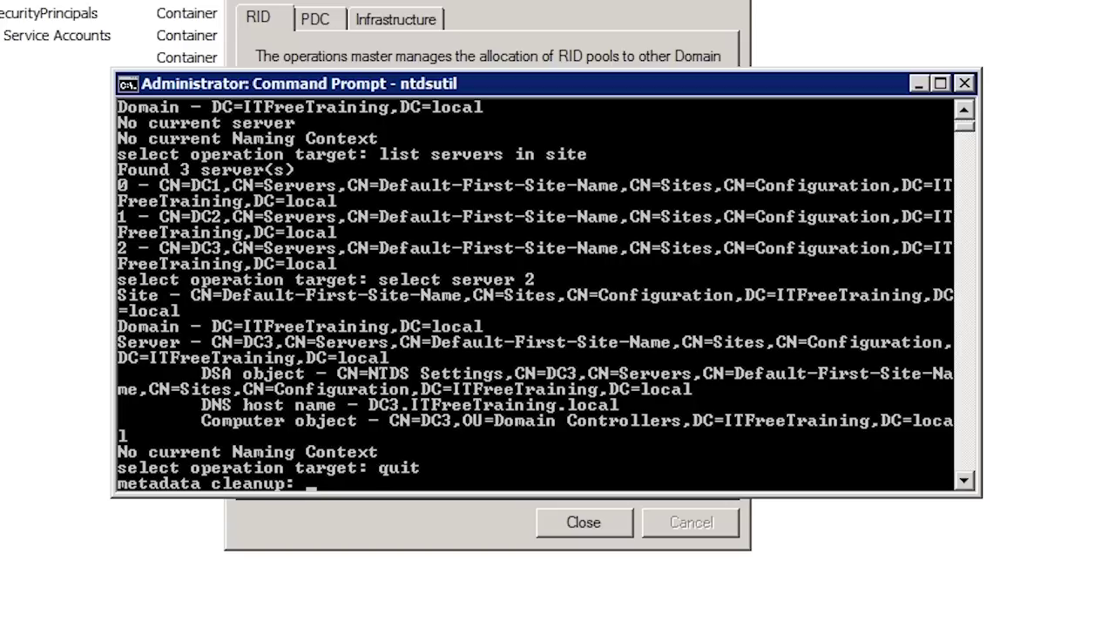
text(remove sel)
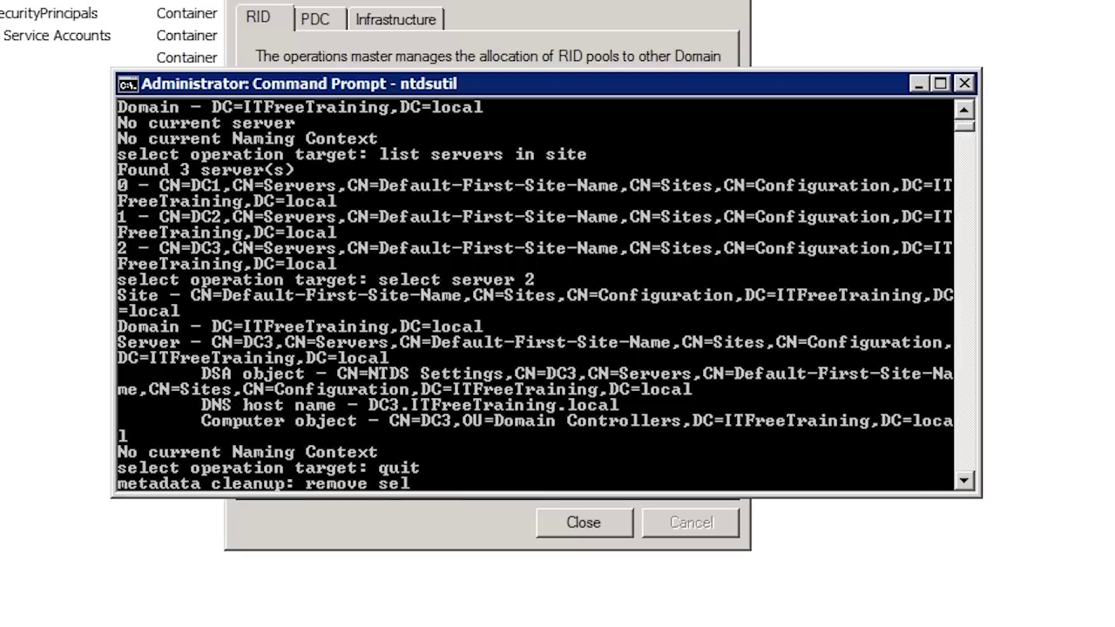
text(ected server)
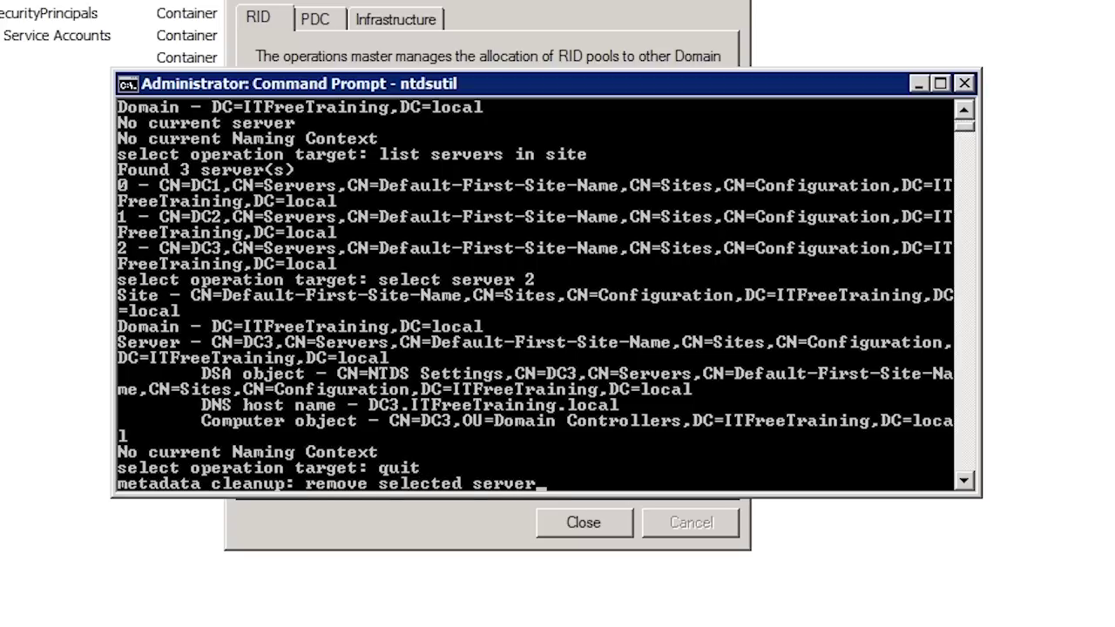
key(Return)
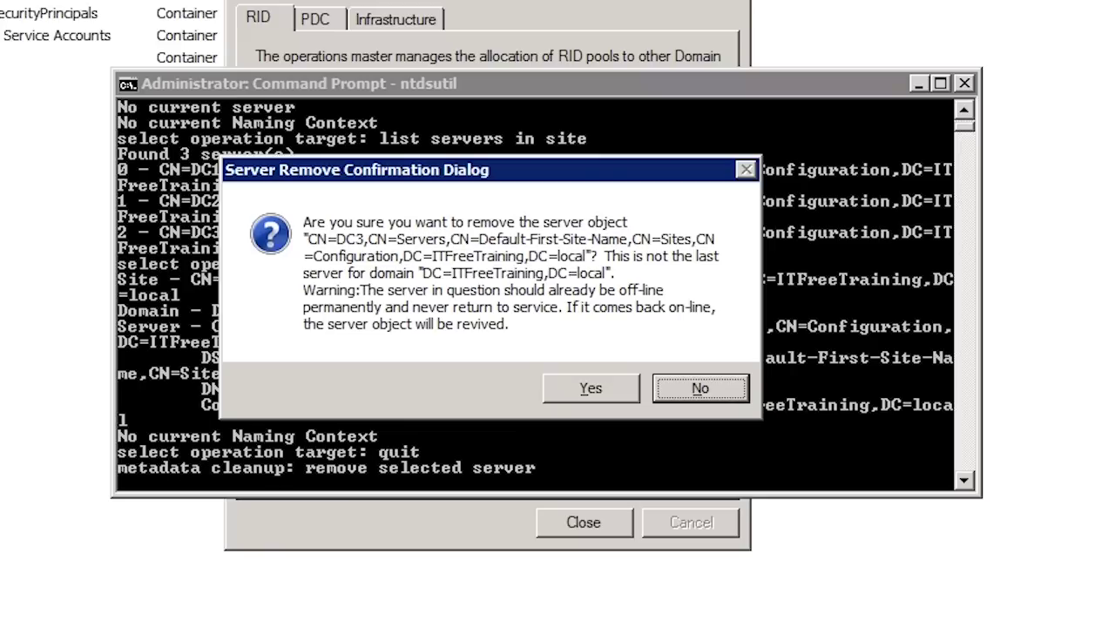
click(599, 391)
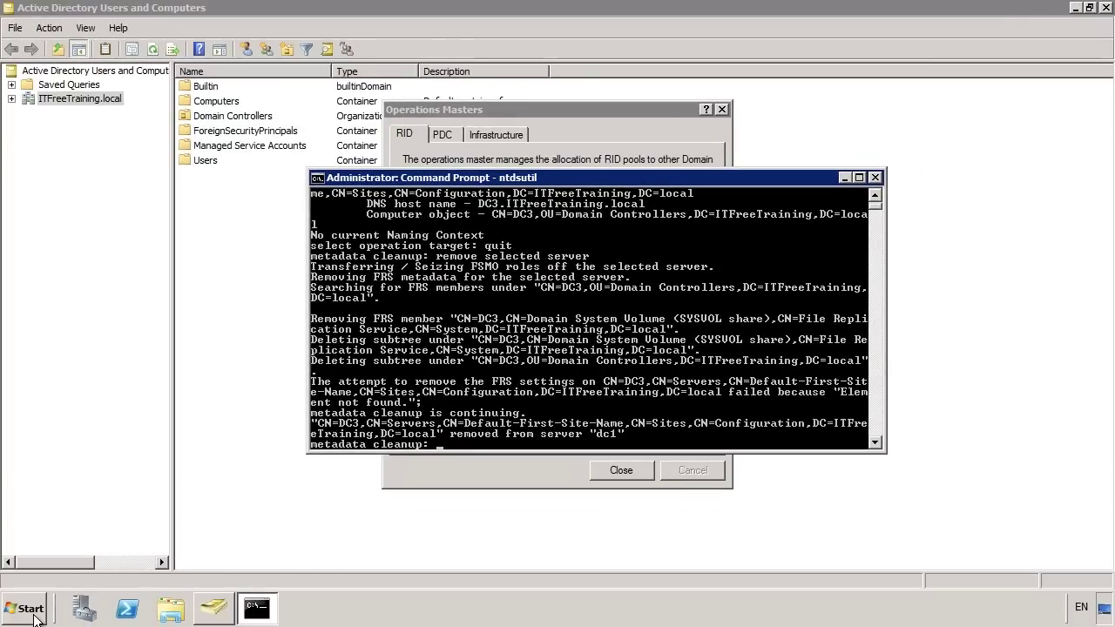
Launch Active Directory Sites and Services from Administrative Tools in the Start menu.
click(35, 615)
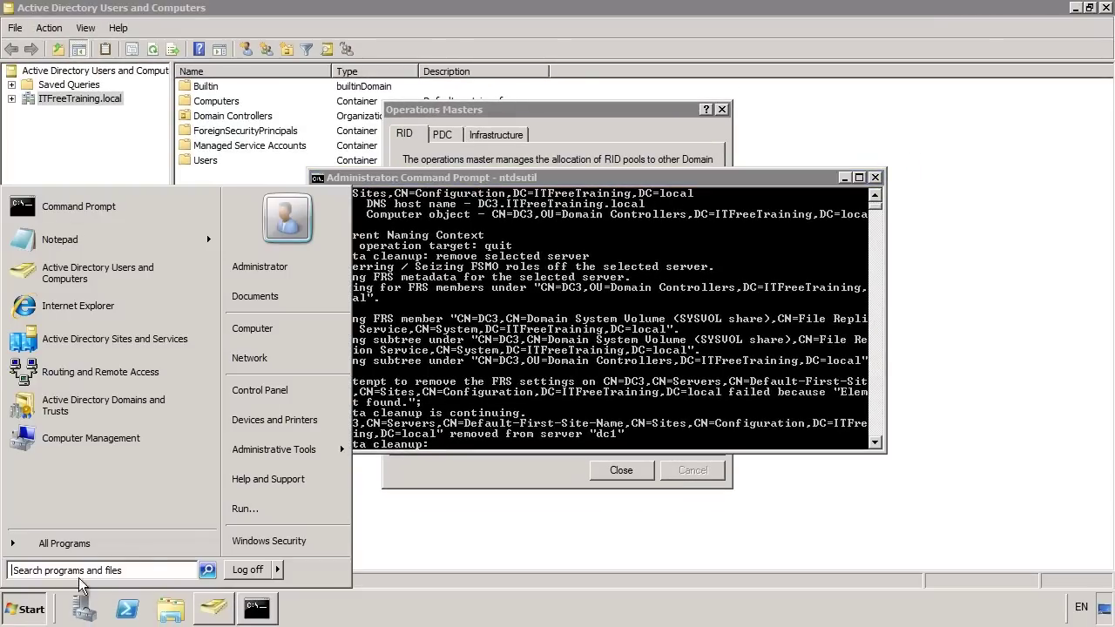
mouse_move(303, 453)
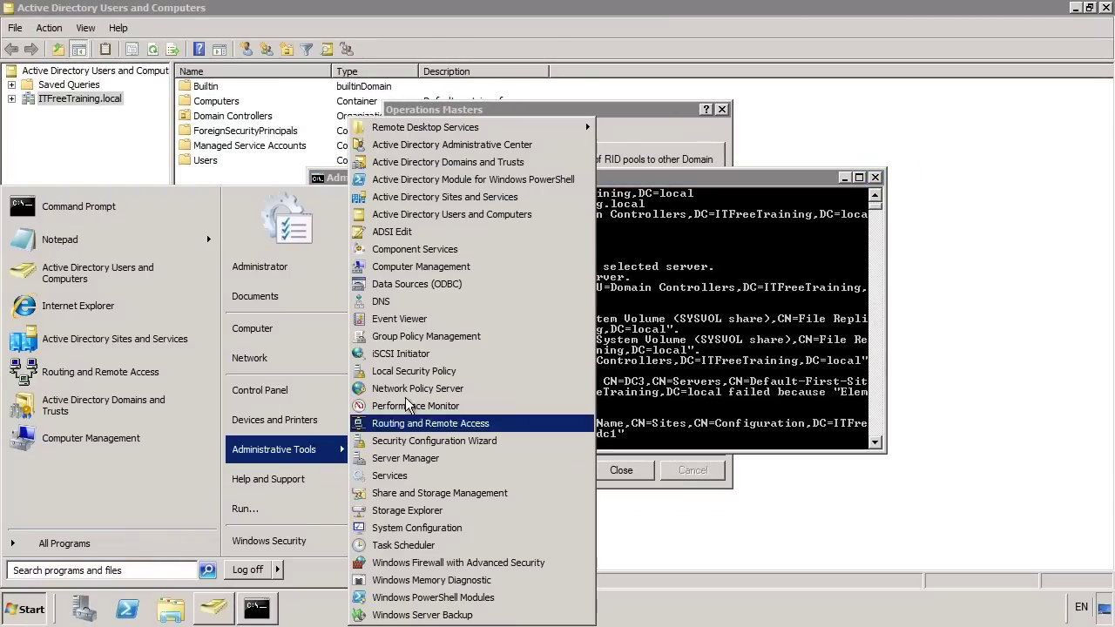
click(571, 201)
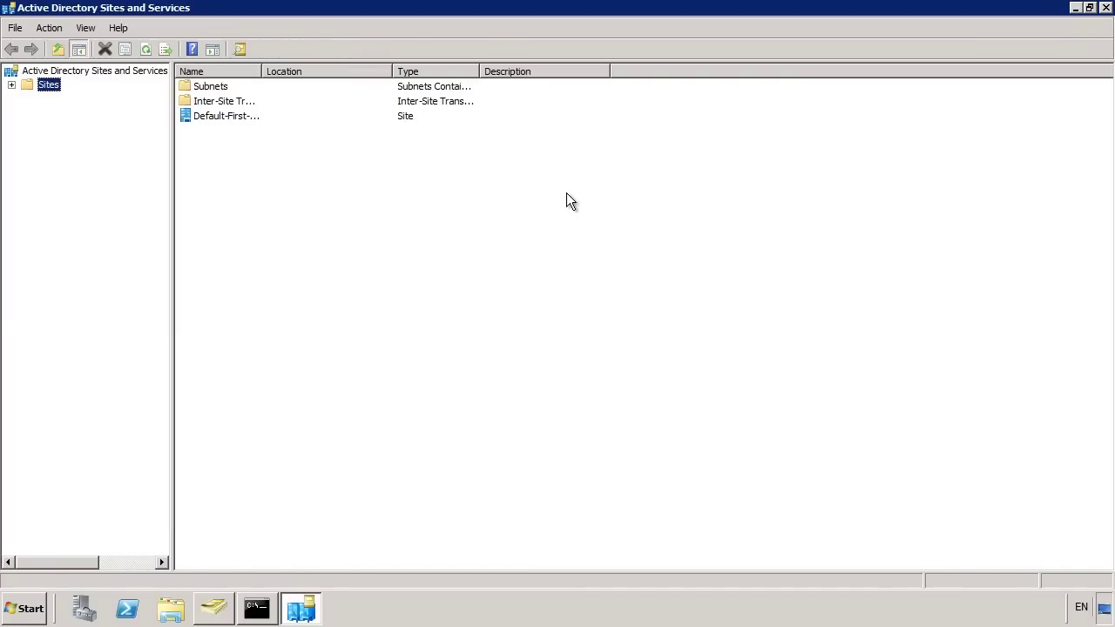
Expand Sites > Default-First-Site-Name > Servers to list DC1, DC2 and DC3.
click(11, 84)
click(28, 127)
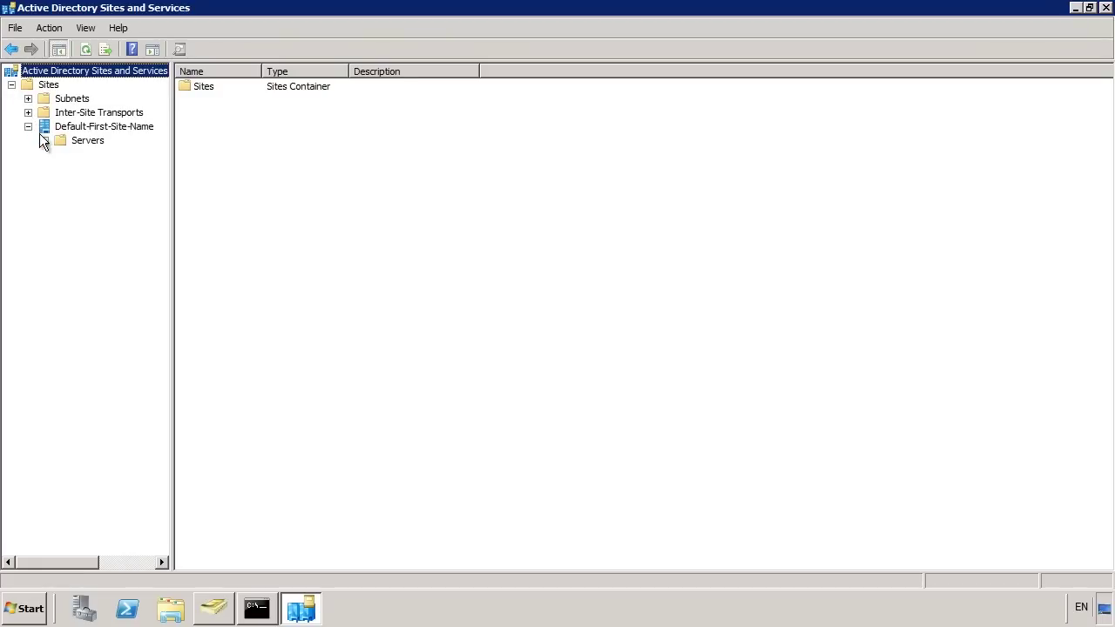
click(44, 140)
click(90, 143)
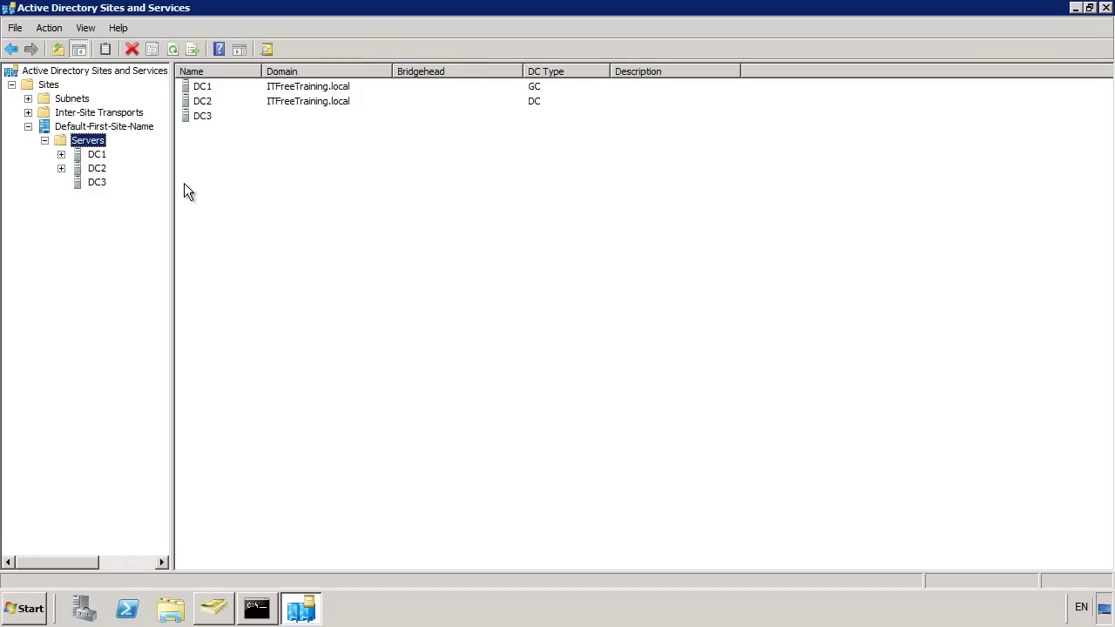
click(204, 87)
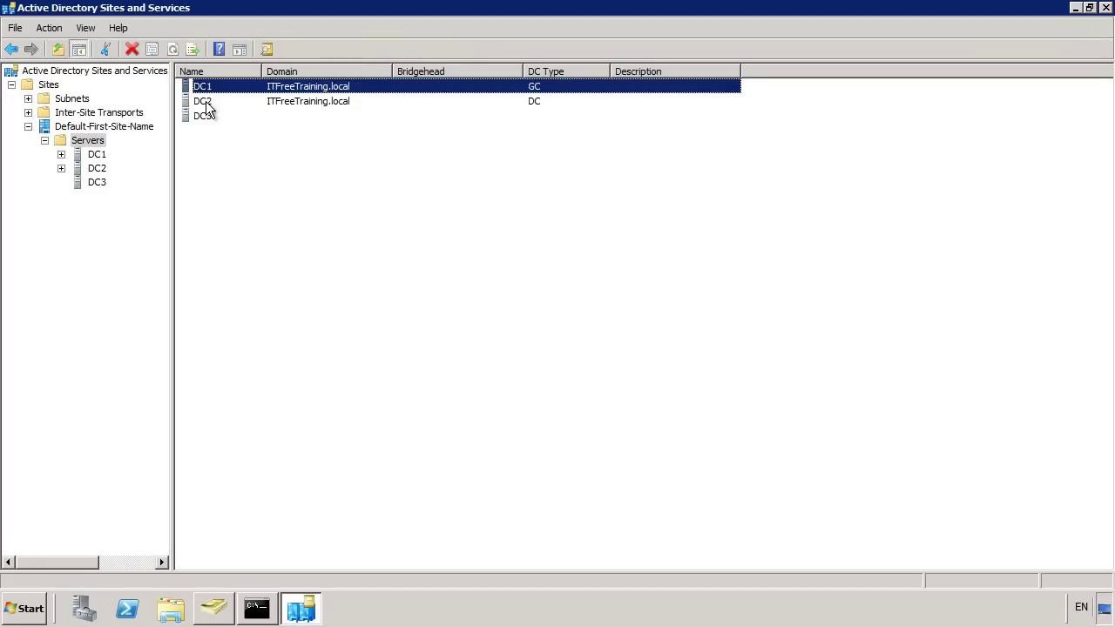
click(208, 103)
Delete the leftover DC3 server object and confirm the removal.
click(204, 116)
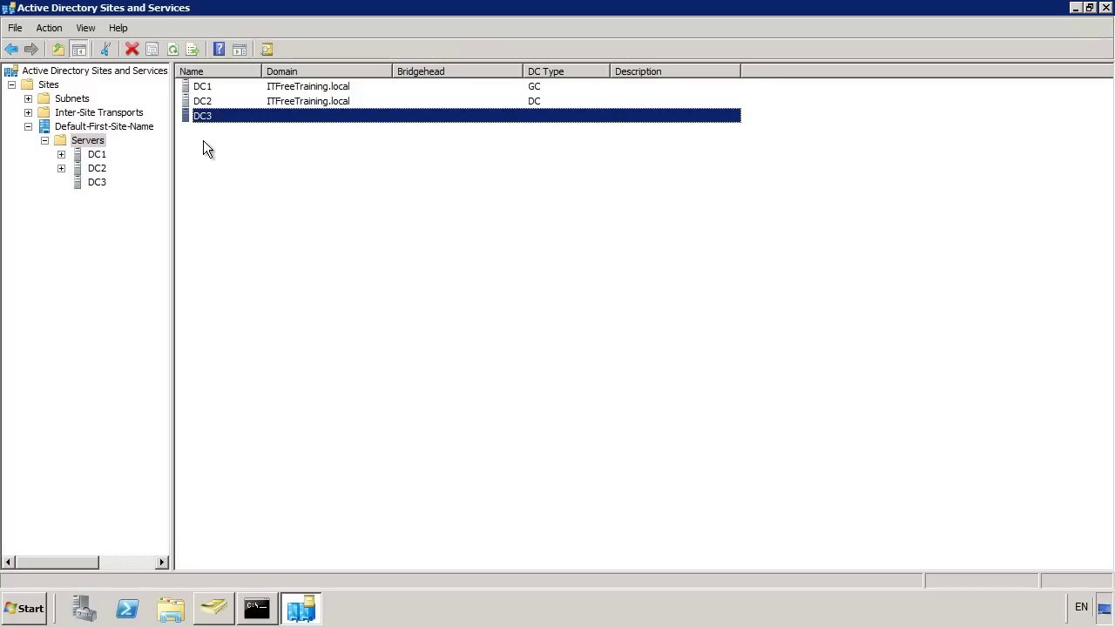
key(Delete)
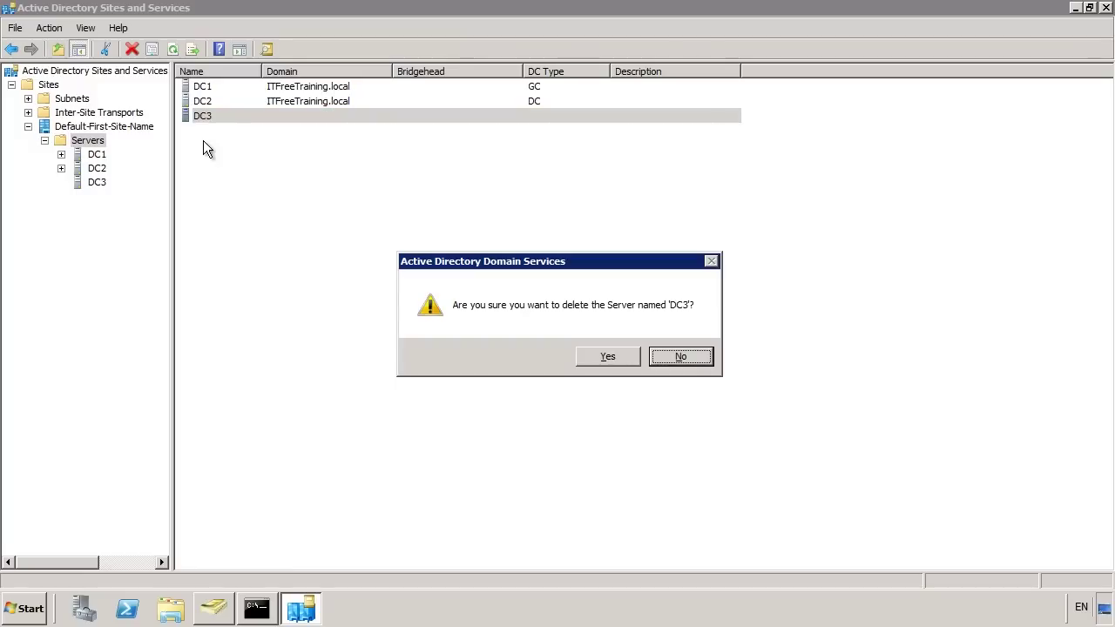
click(628, 355)
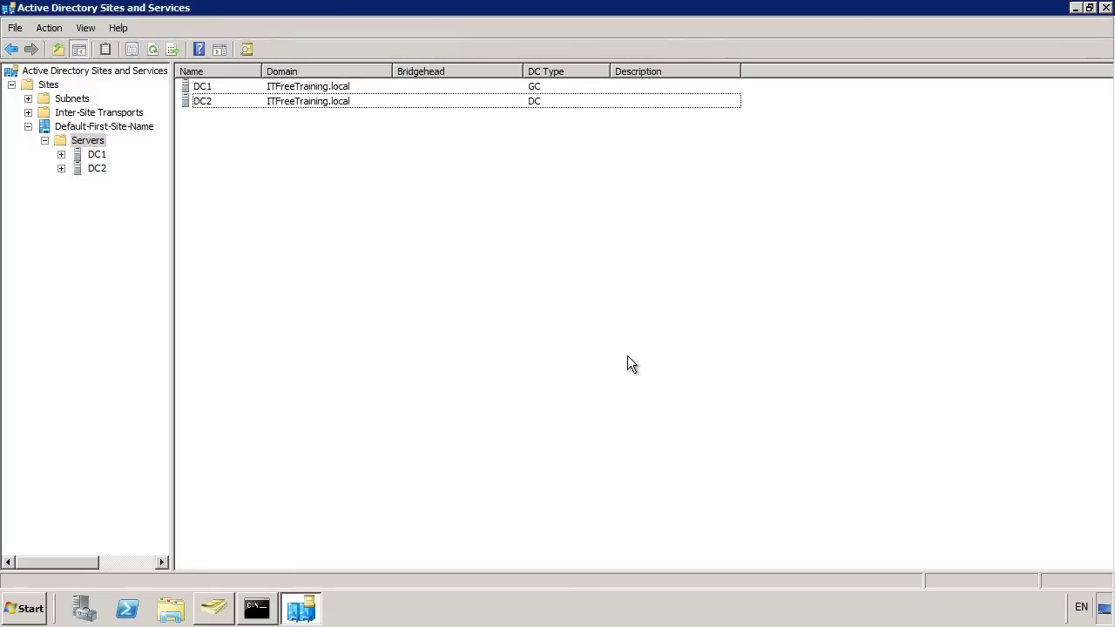